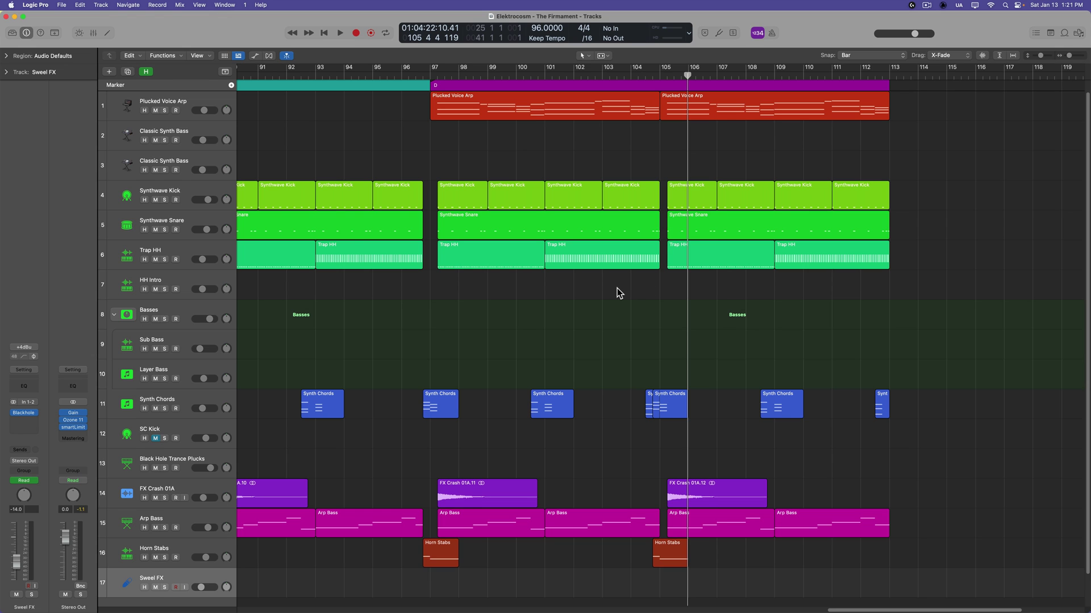
Check the Master channel in the Mixer, then fade out the FX Crash 01A.12 region's end
key("x")
left_click(759, 336)
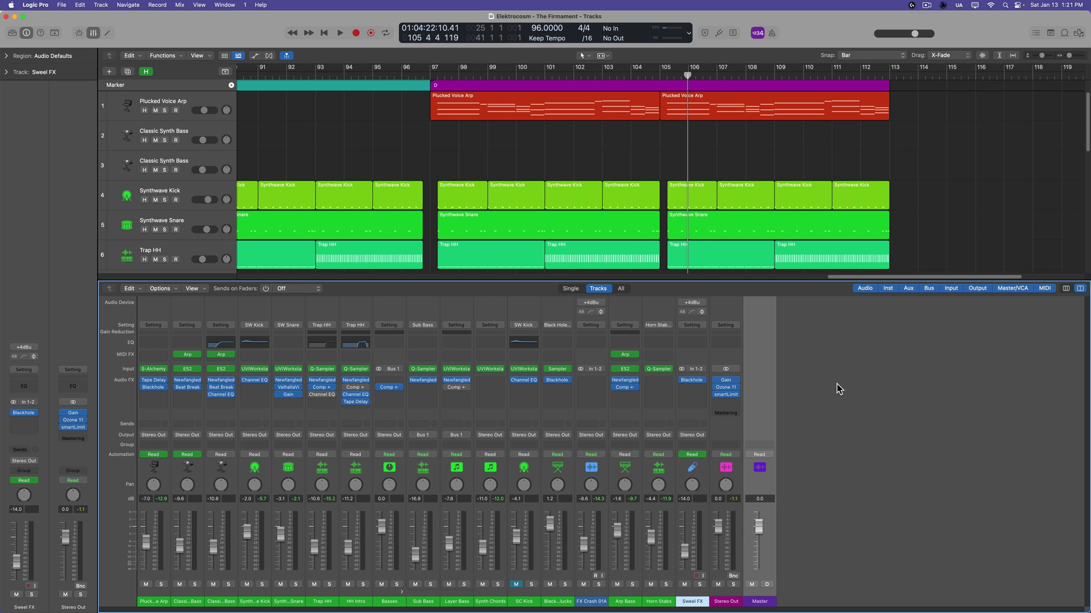
key("x")
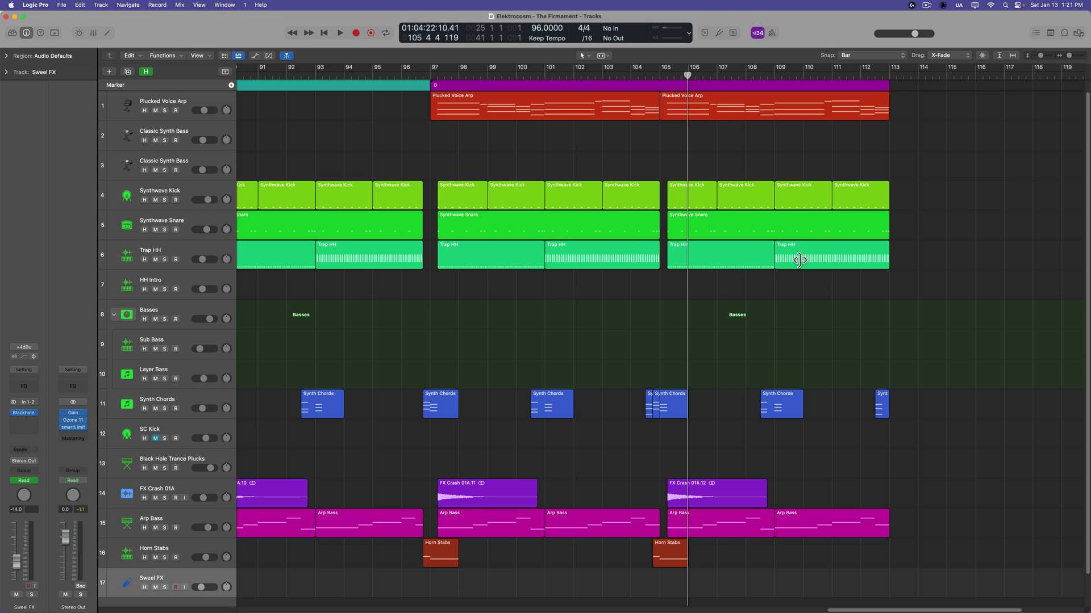
left_click_drag(723, 498, 731, 438)
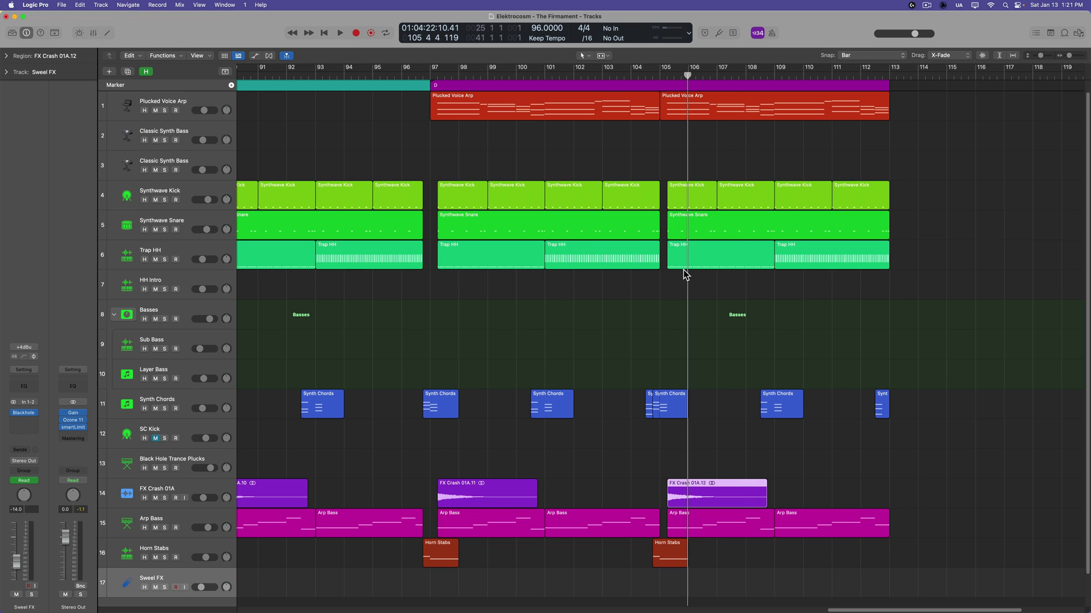
left_click(214, 98)
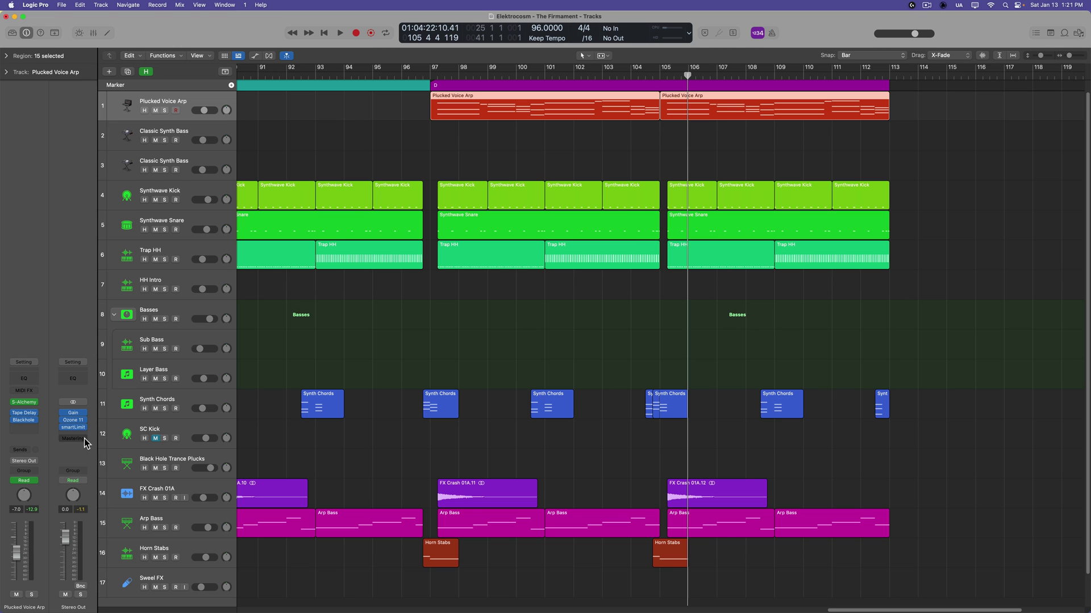
left_click(725, 141)
scroll(724, 142, "down", 1)
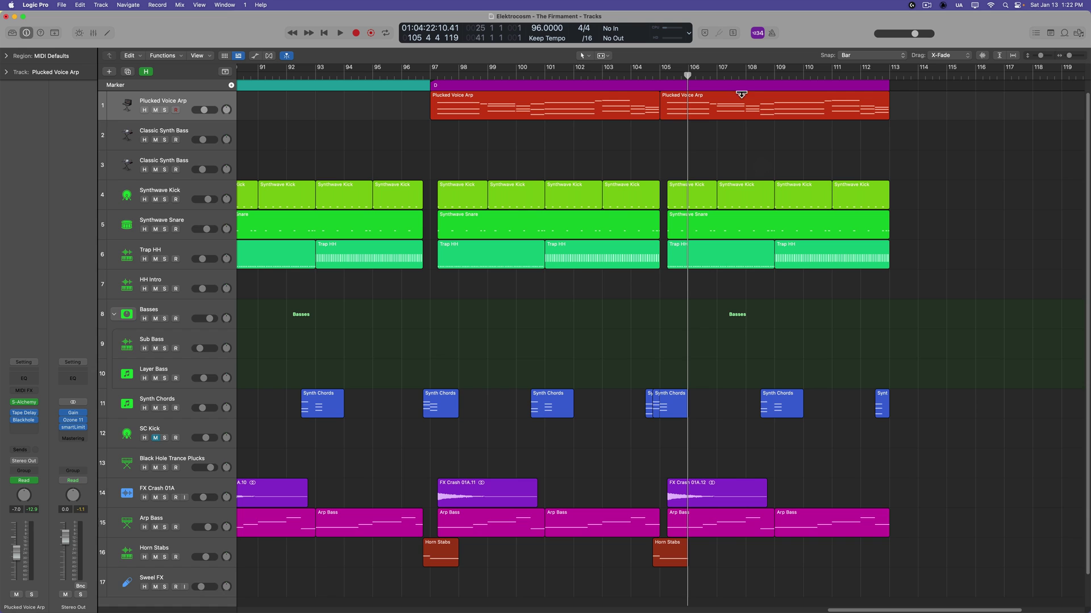
key("a")
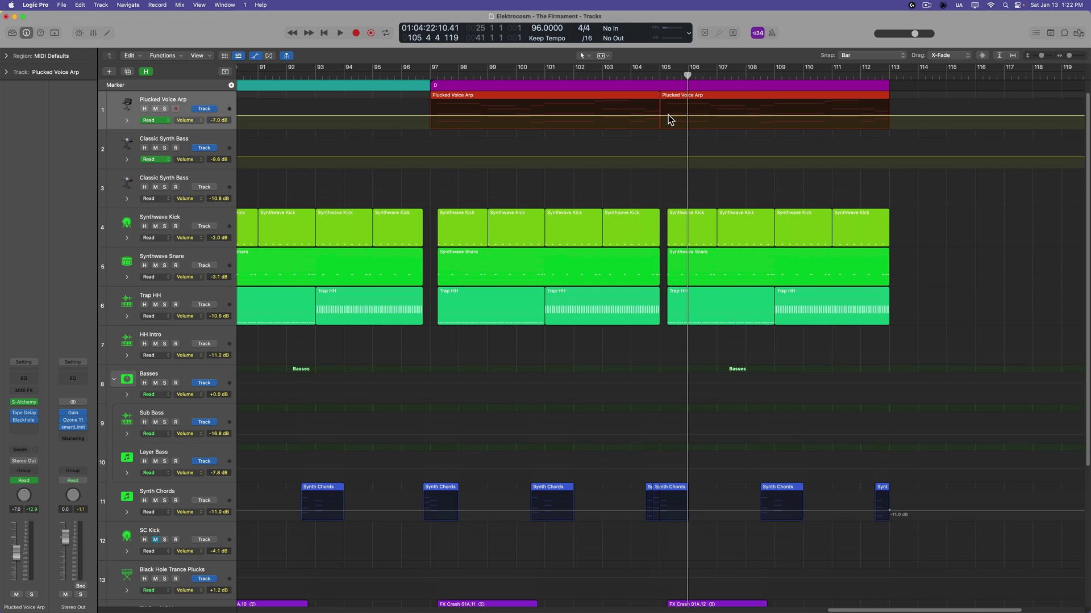
left_click(667, 115)
left_click(896, 117)
left_click_drag(896, 117, 903, 146)
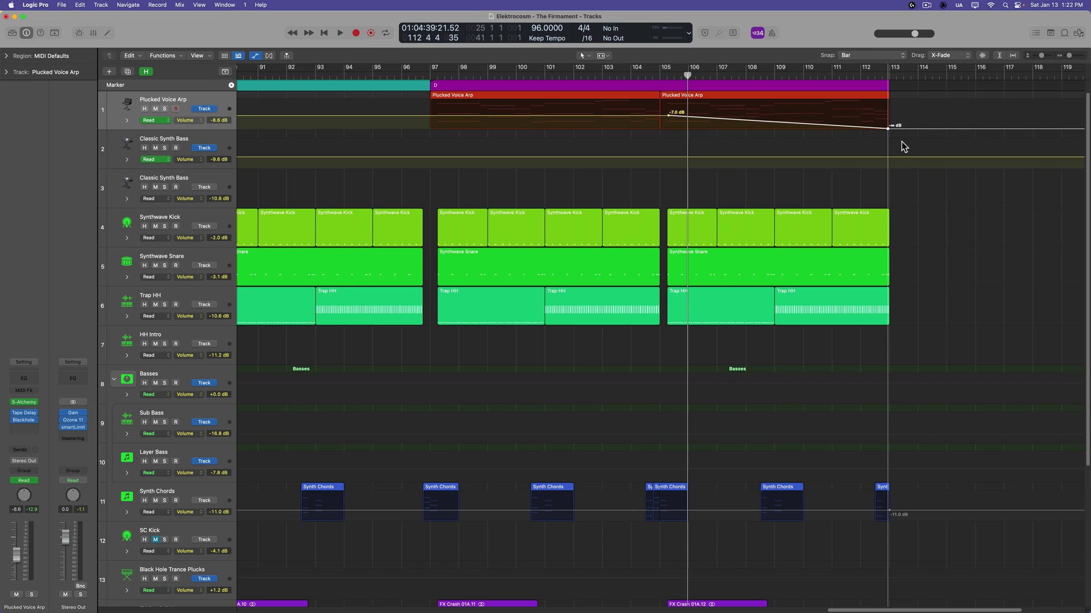
key("Delete")
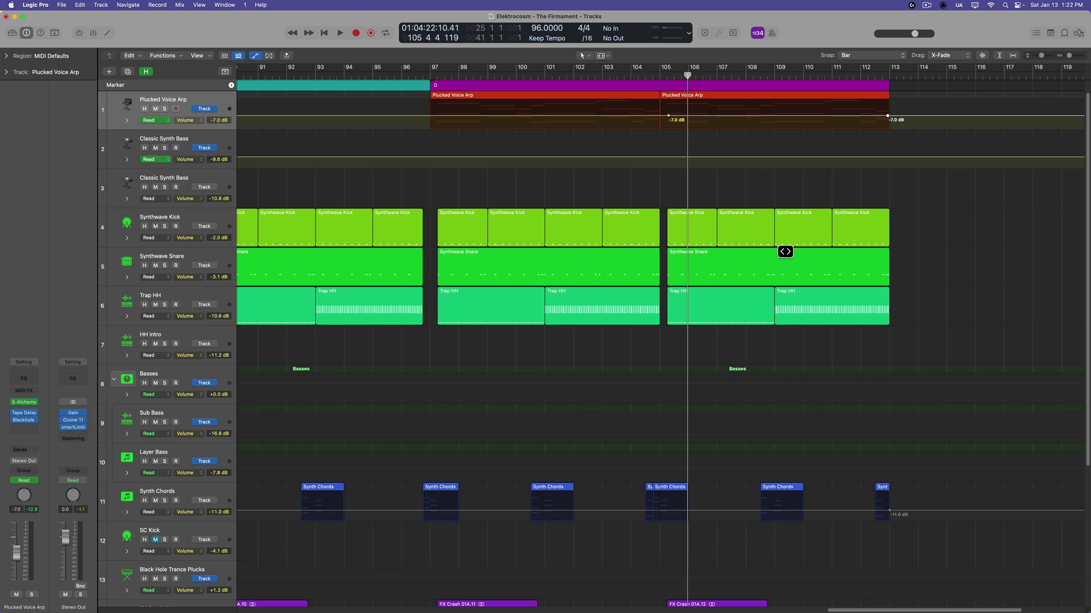
key("a")
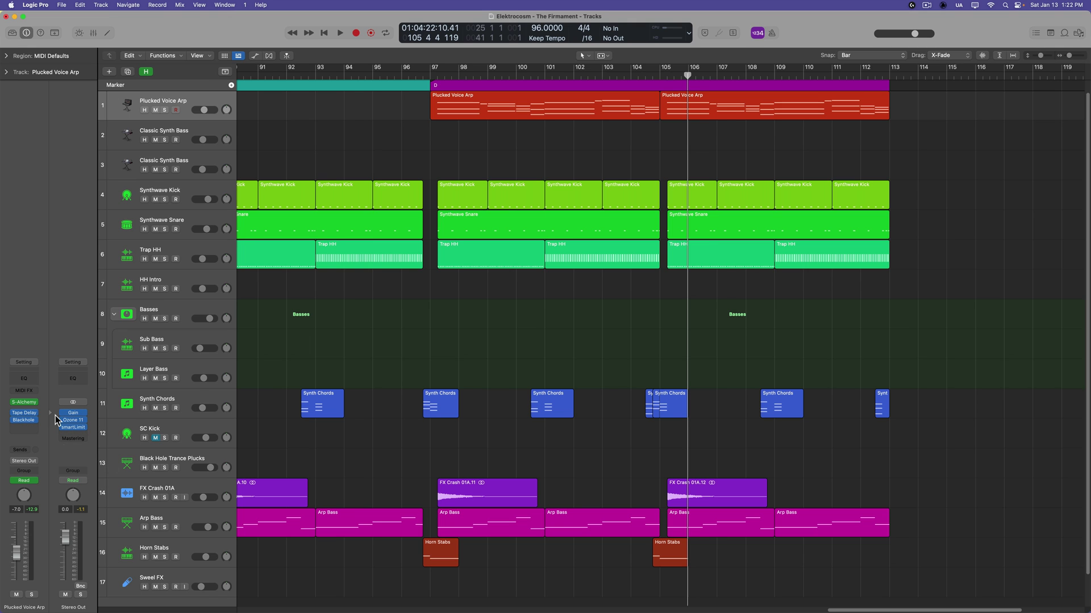
Show the Mixer and select the Stereo Out and Master channel strips
key("x")
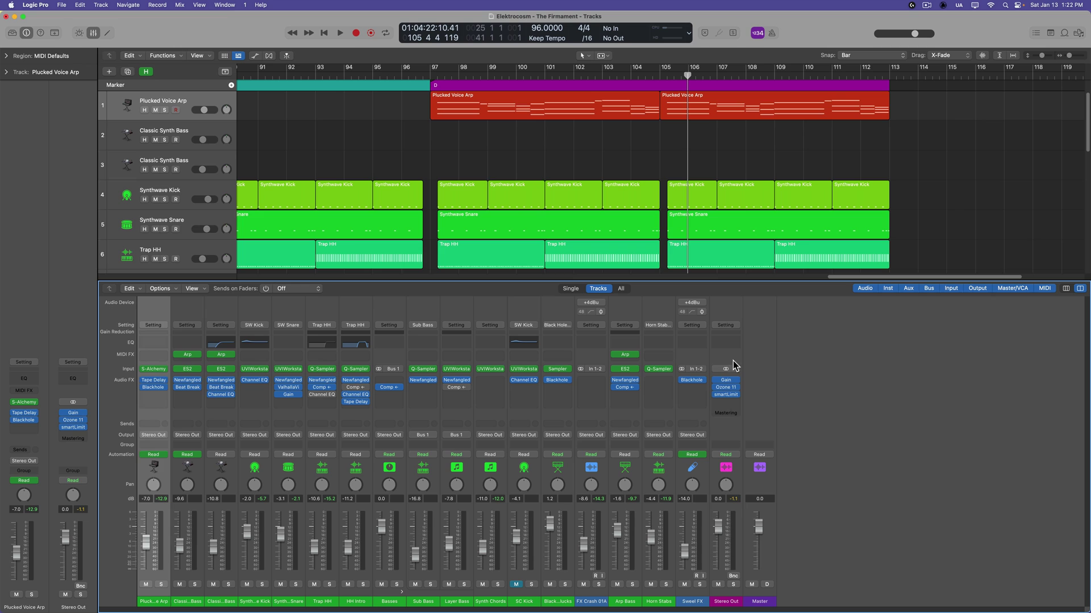
left_click(729, 312)
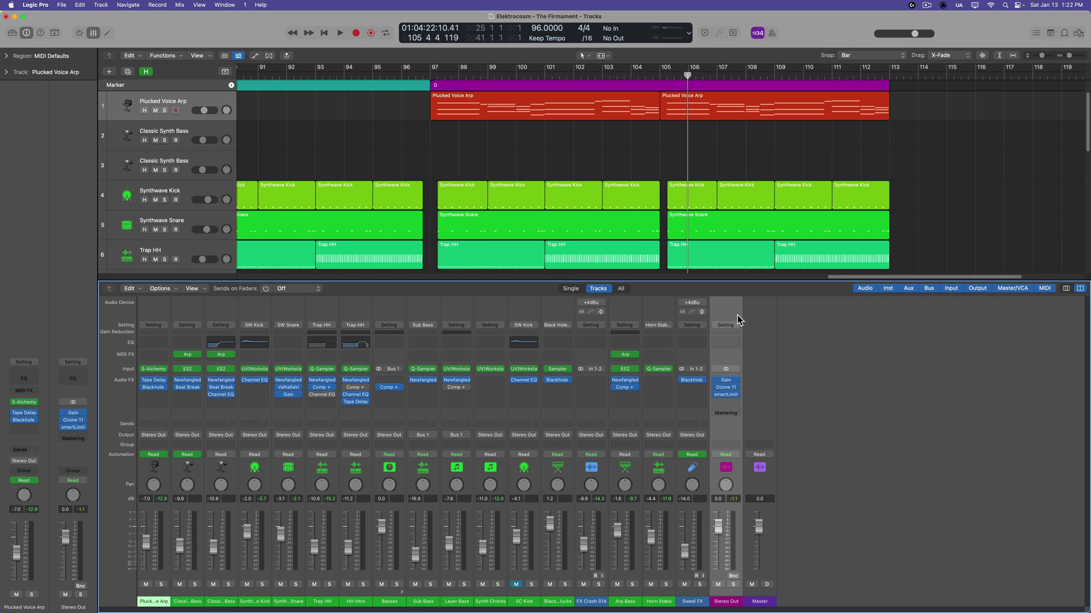
left_click(753, 313)
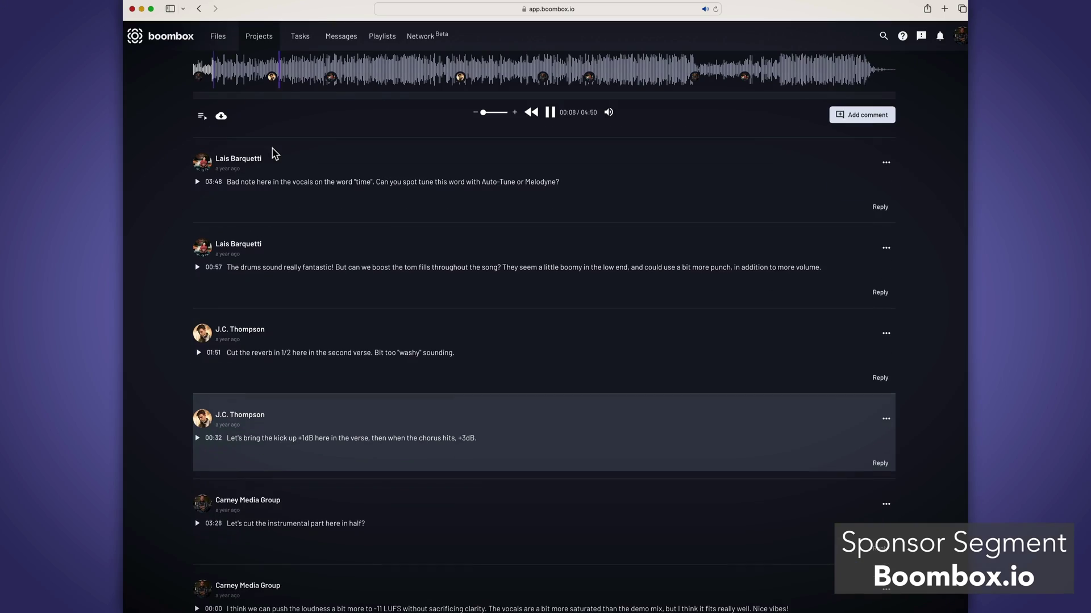
Scroll through the Boombox.io timestamped comments while the shared mix plays
scroll(336, 127, "up", 2)
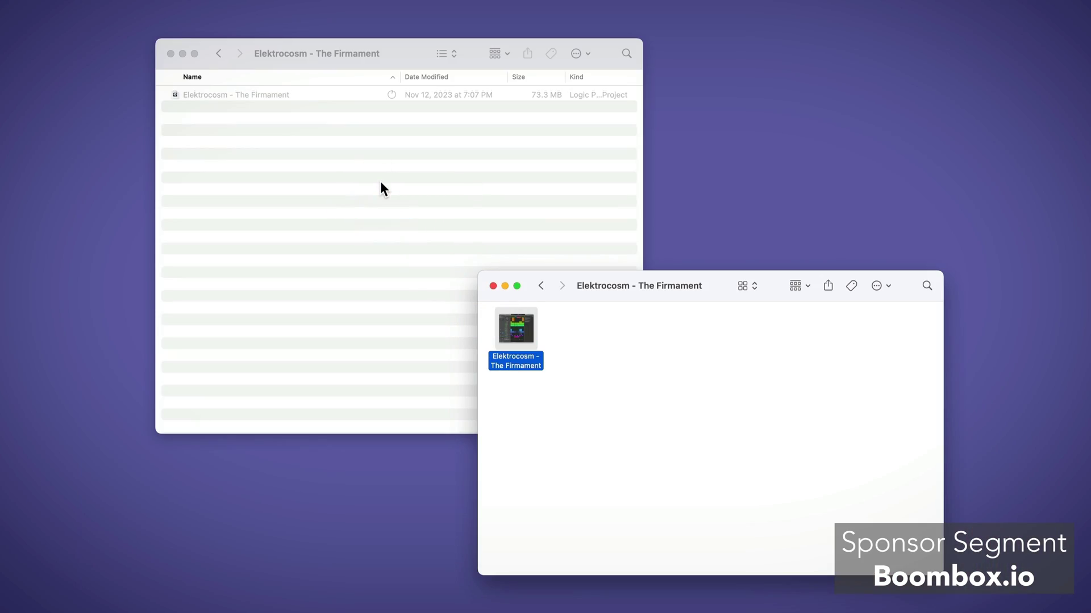
Bring the left Finder window with the copied Elektrocosm project to the front
left_click(380, 182)
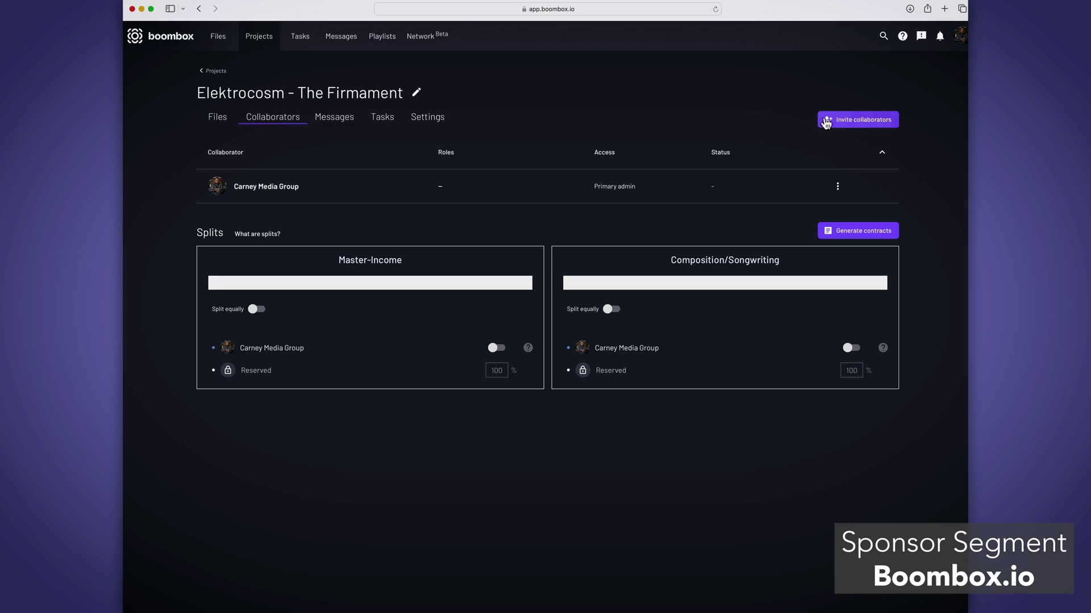
Invite a collaborator by e-mail with Commenter with download access and save the invite
left_click(831, 119)
left_click(412, 348)
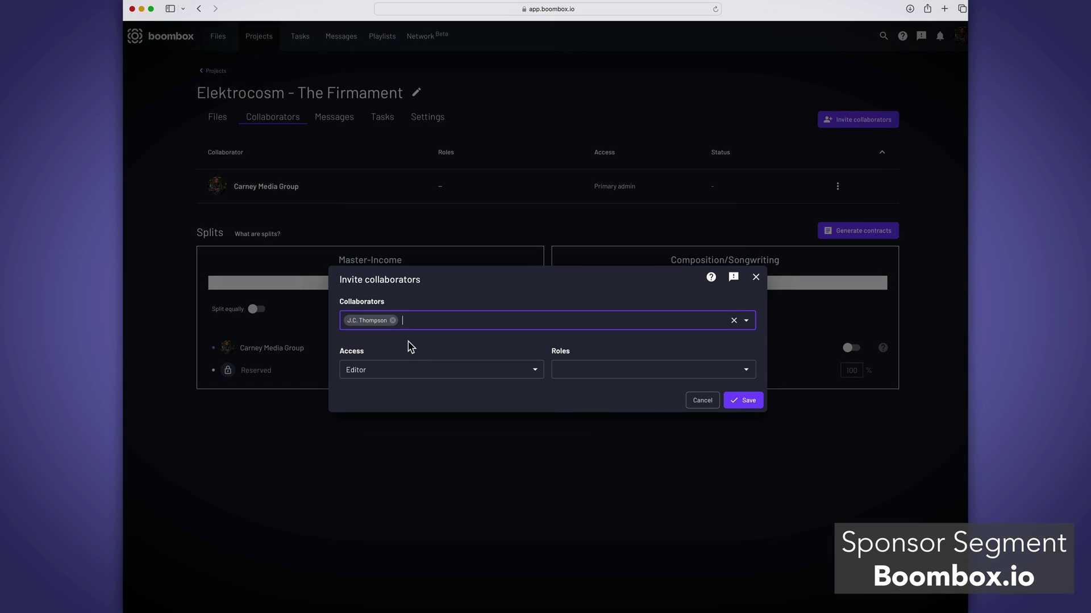
left_click(414, 370)
left_click(369, 446)
left_click(743, 401)
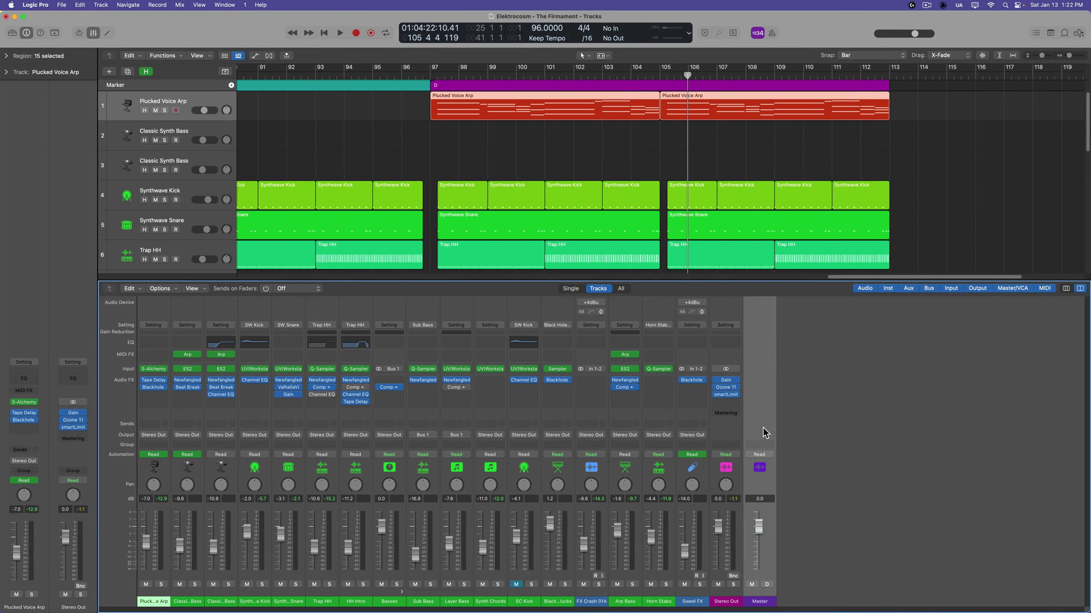
Create a Master track from the mixer's empty-area context menu
key("x")
key("x")
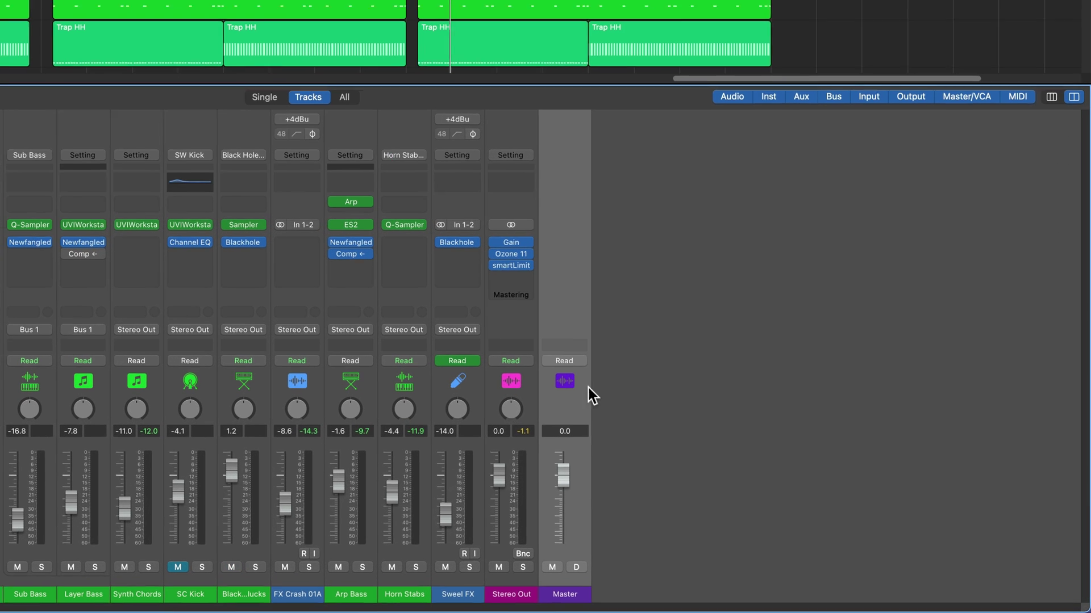
right_click(553, 167)
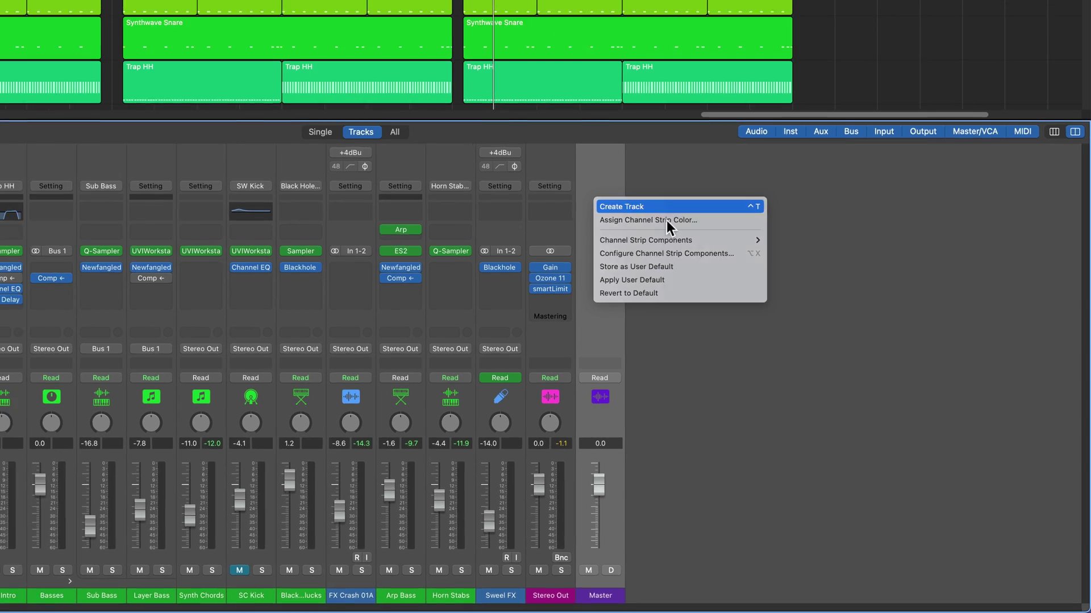
left_click(626, 171)
Move the Master track to the top, enlarge it, and enable its volume automation
key("x")
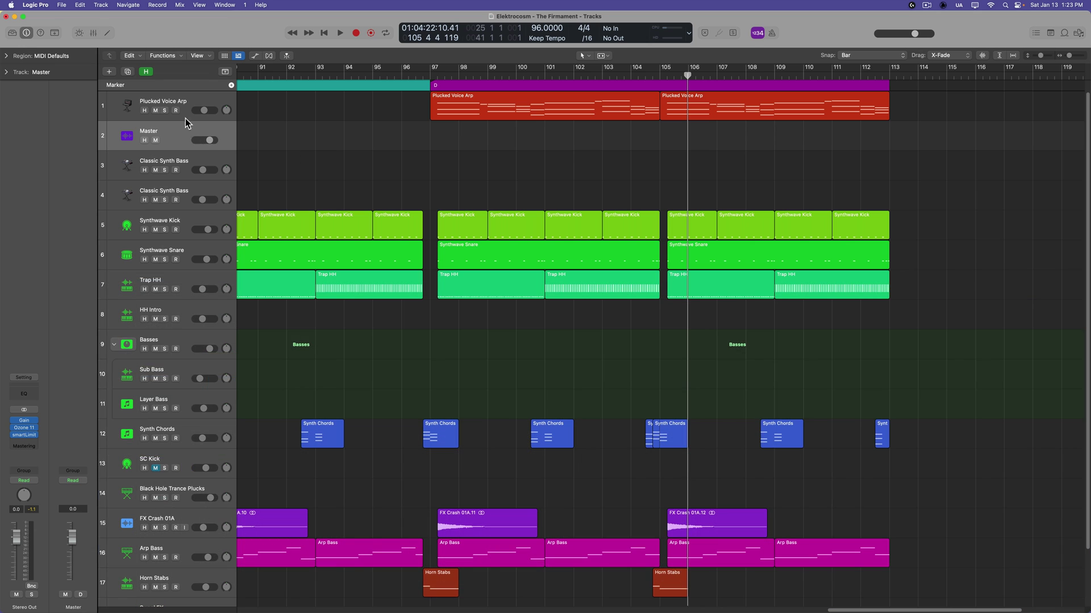
left_click_drag(185, 130, 179, 202)
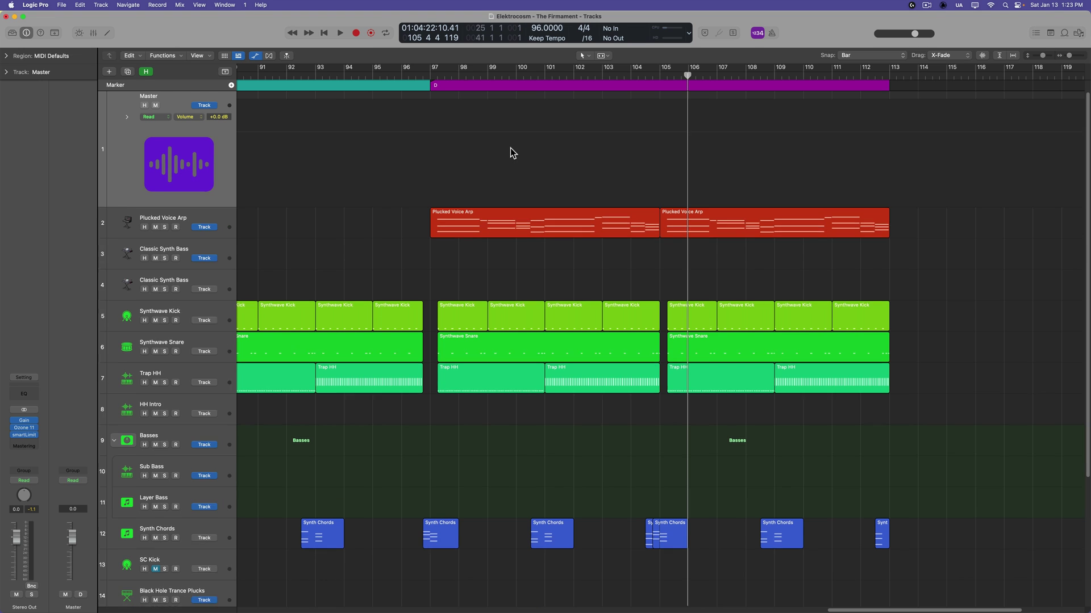
key("a")
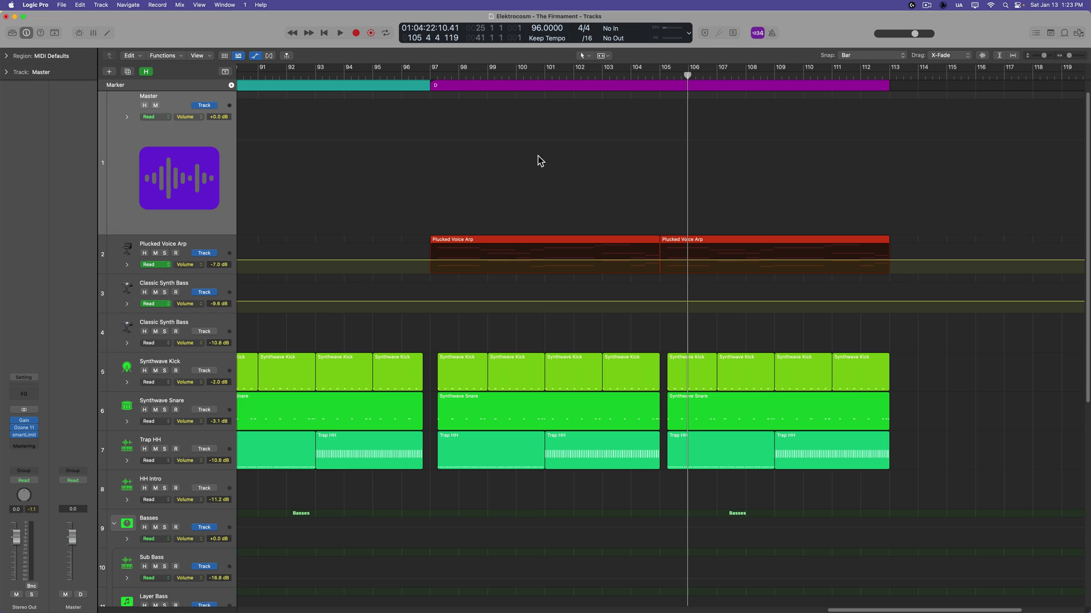
left_click(599, 168)
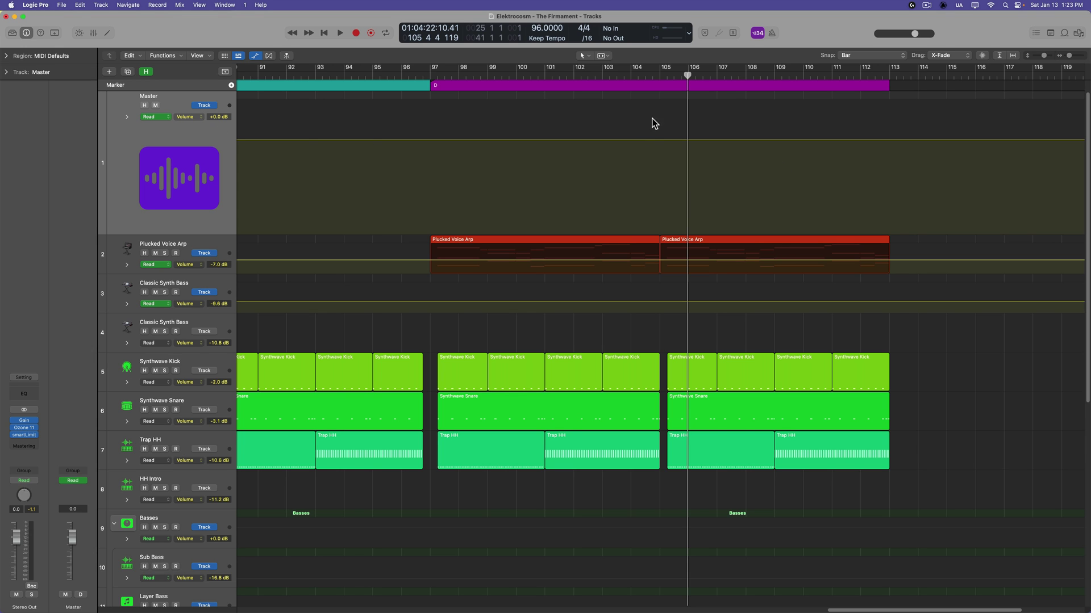
left_click(657, 77)
scroll(619, 255, "right", 2)
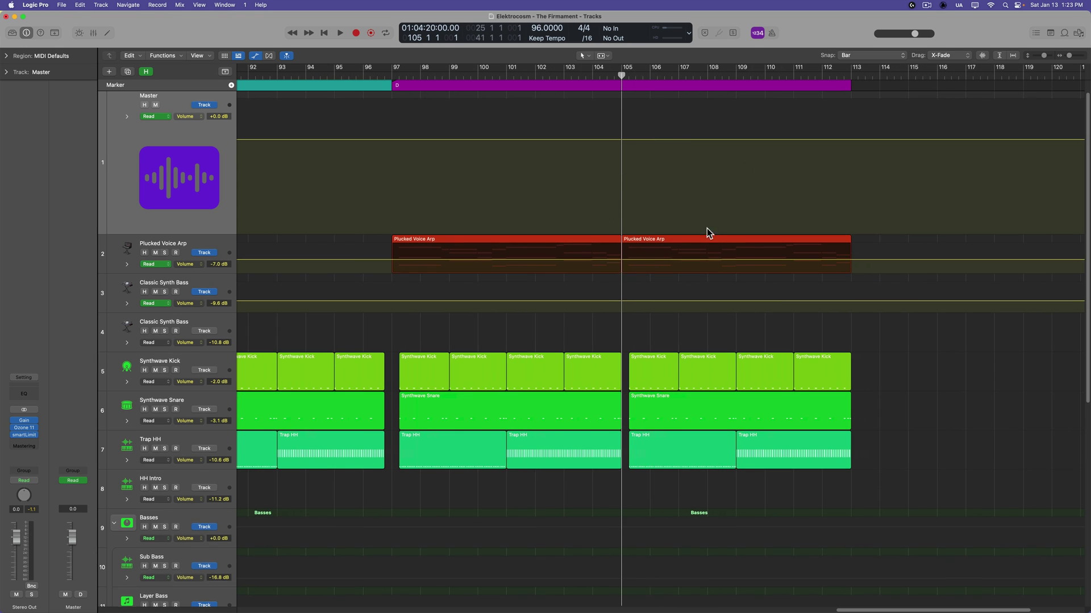
key("a")
scroll(705, 241, "up", 3)
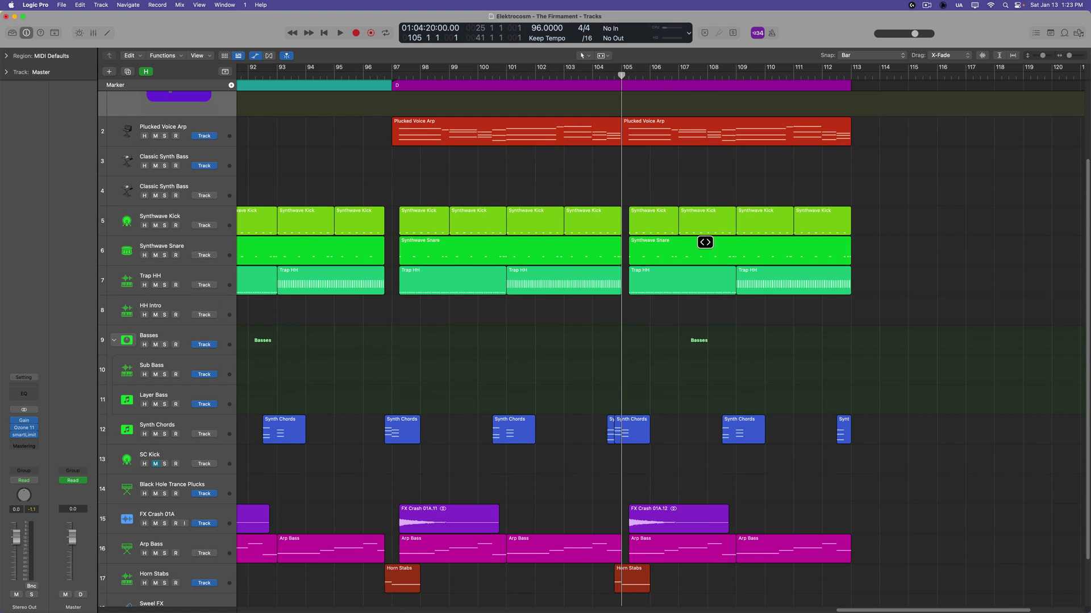
scroll(705, 242, "up", 3)
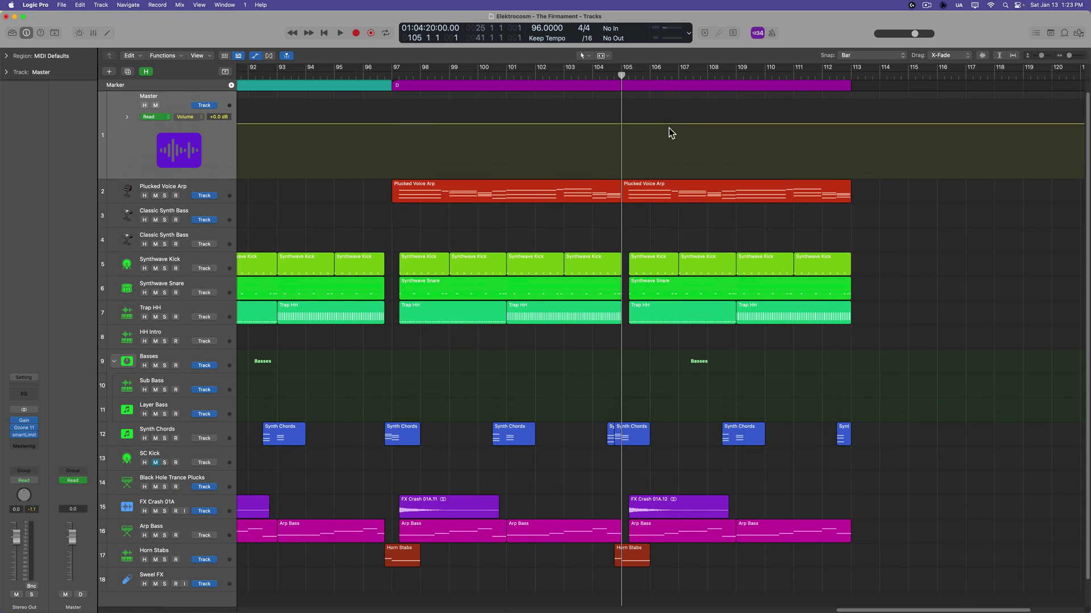
left_click(672, 76)
left_click_drag(672, 75, 601, 92)
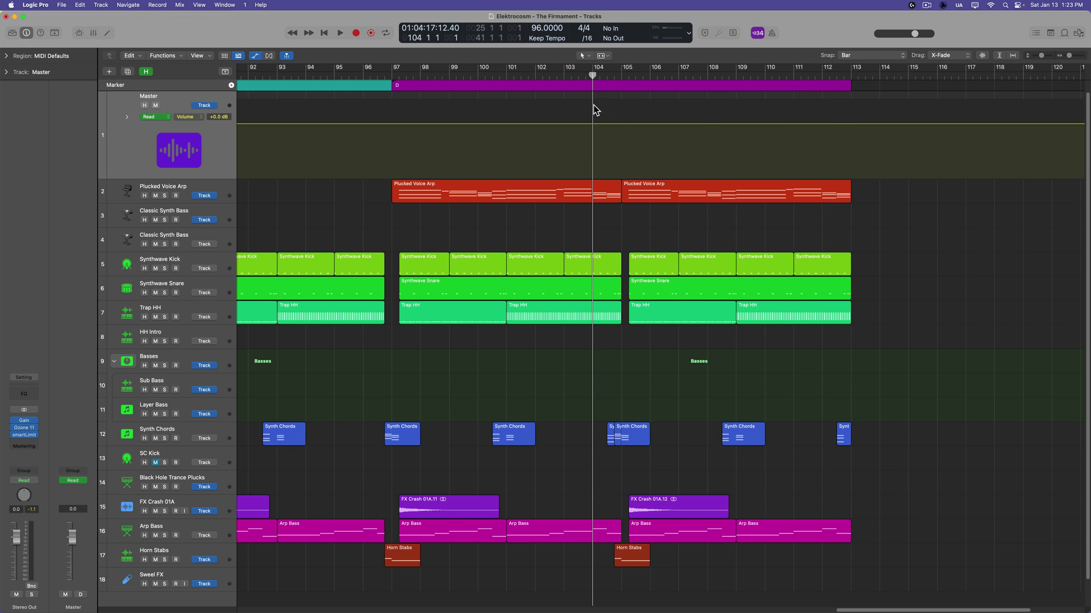
key("space")
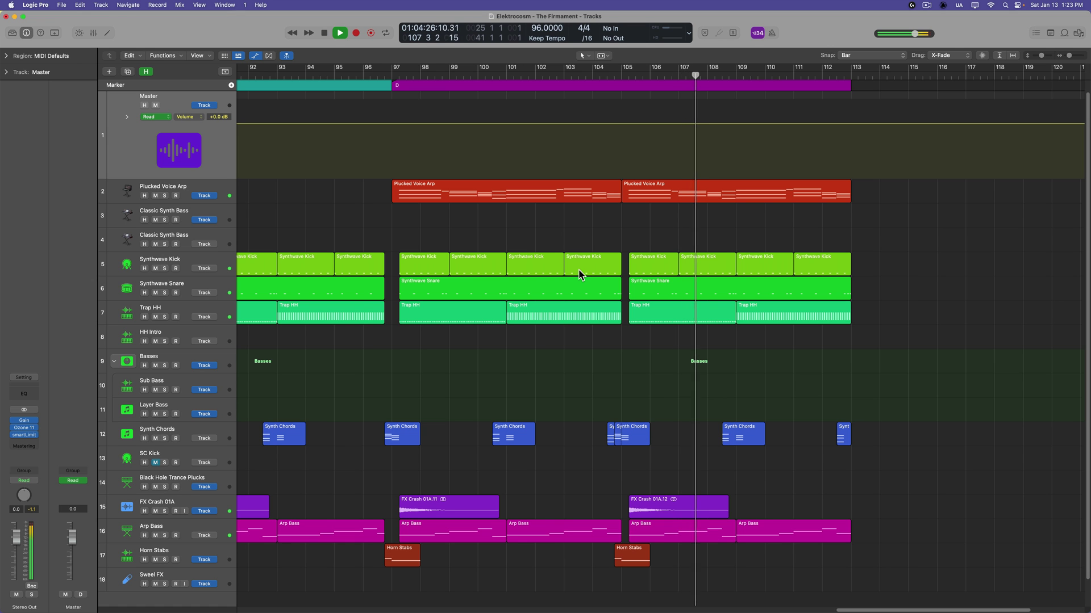
key("space")
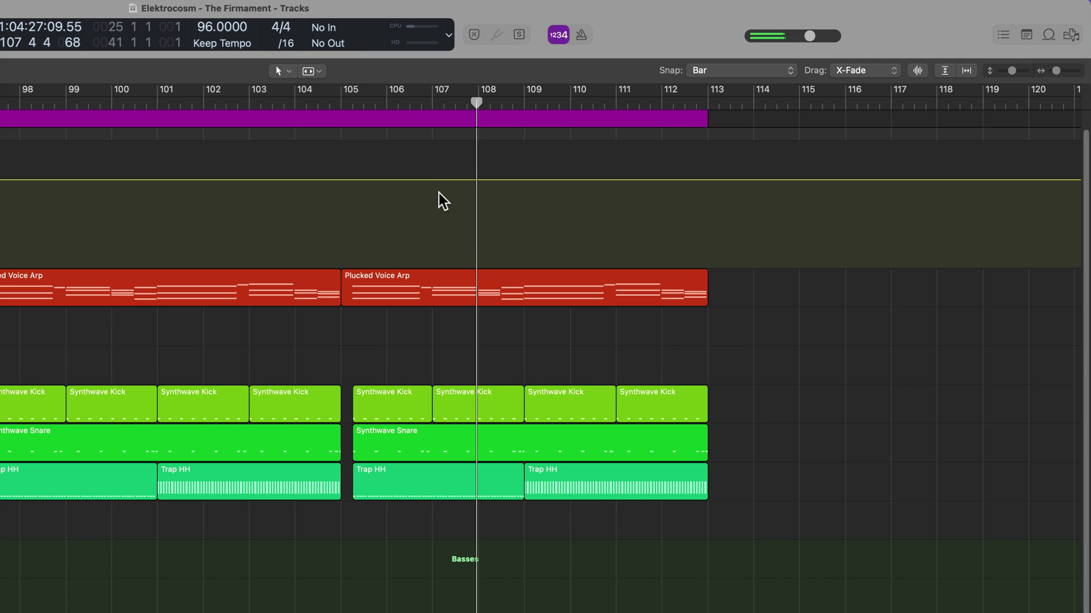
Add Master volume points from +0.0 dB after bar 106 down to -∞ dB at bar 113
left_click(687, 123)
left_click_drag(445, 180, 418, 179)
left_click(657, 180)
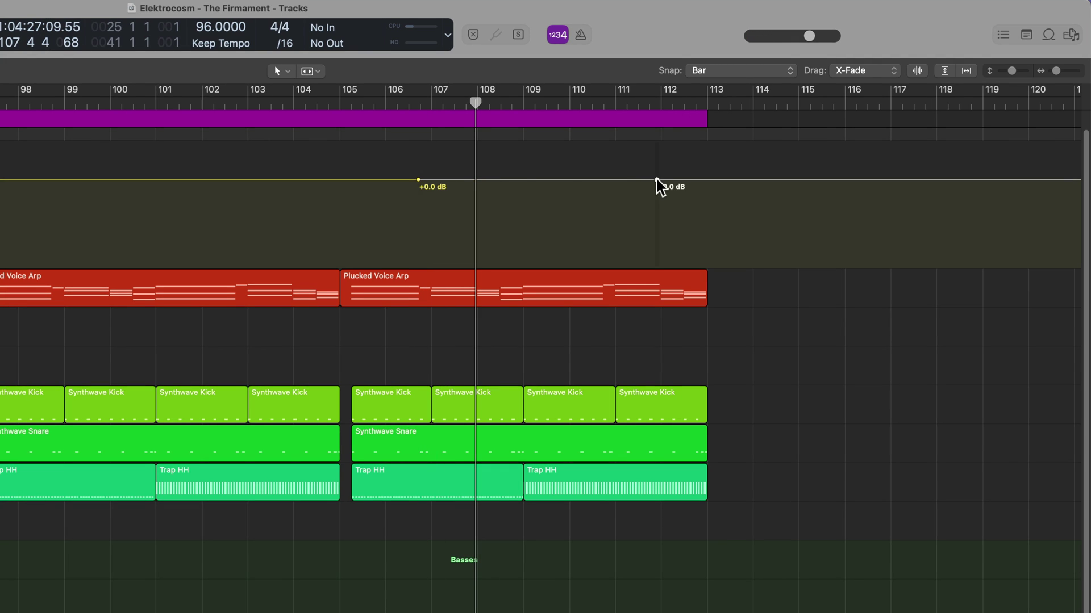
left_click_drag(657, 180, 730, 333)
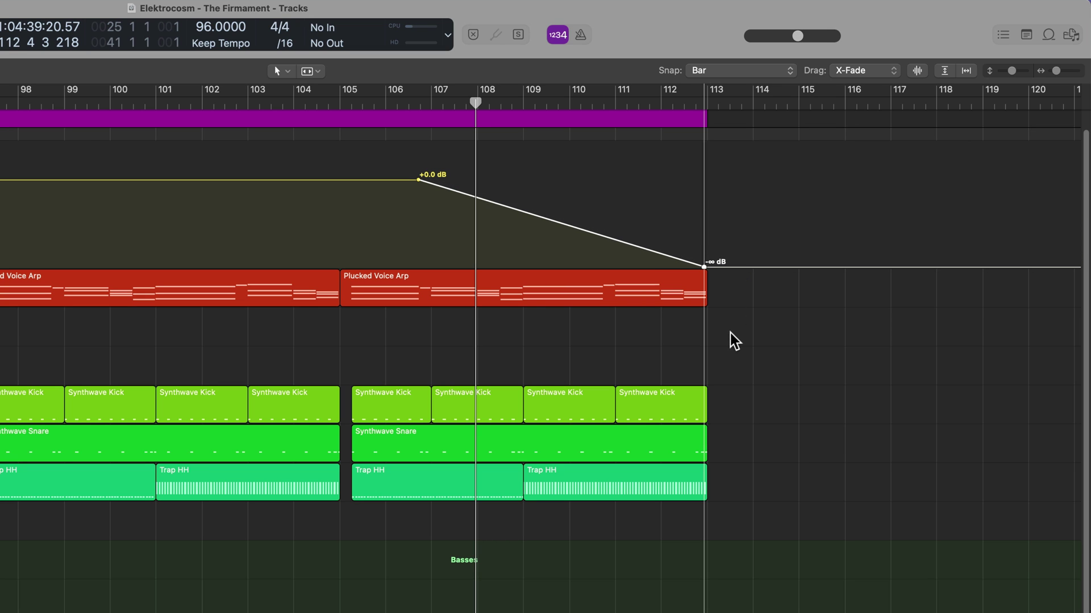
Play back from bar 104 to check the fade-out
left_click_drag(340, 106, 307, 105)
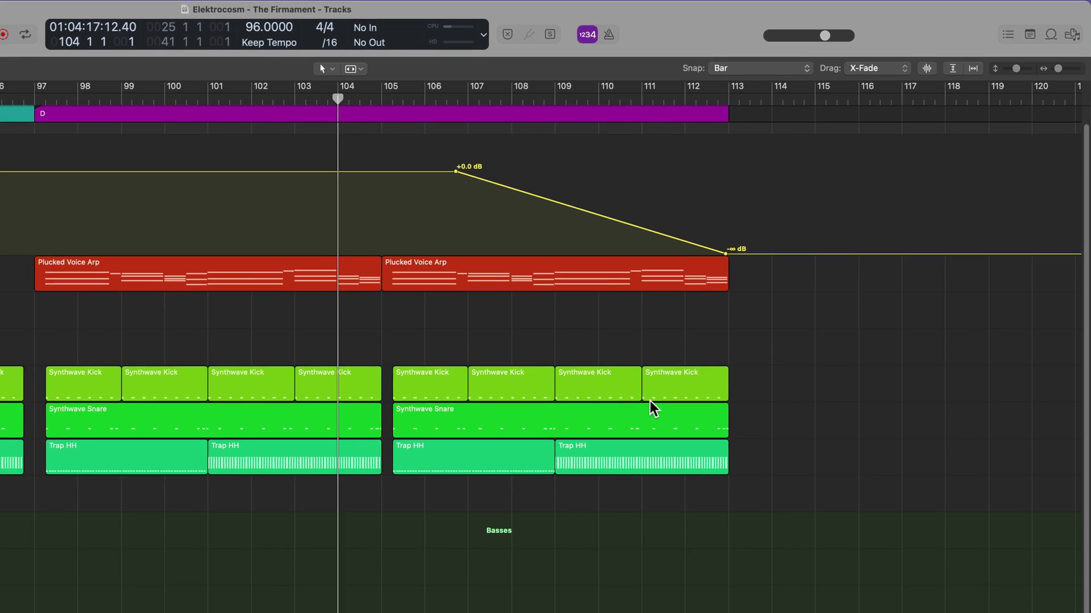
key("space")
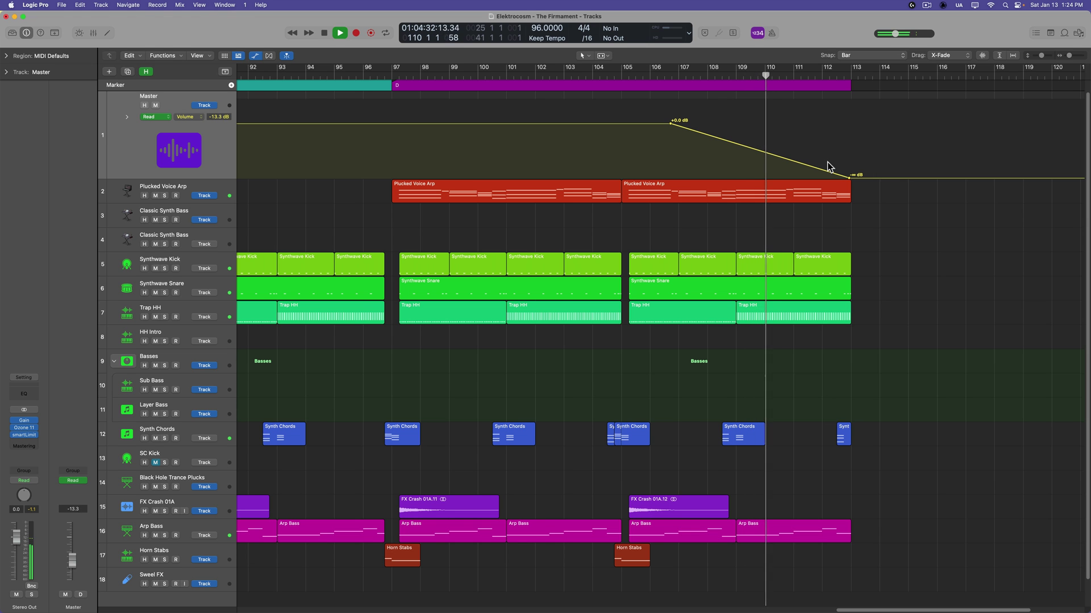
key("space")
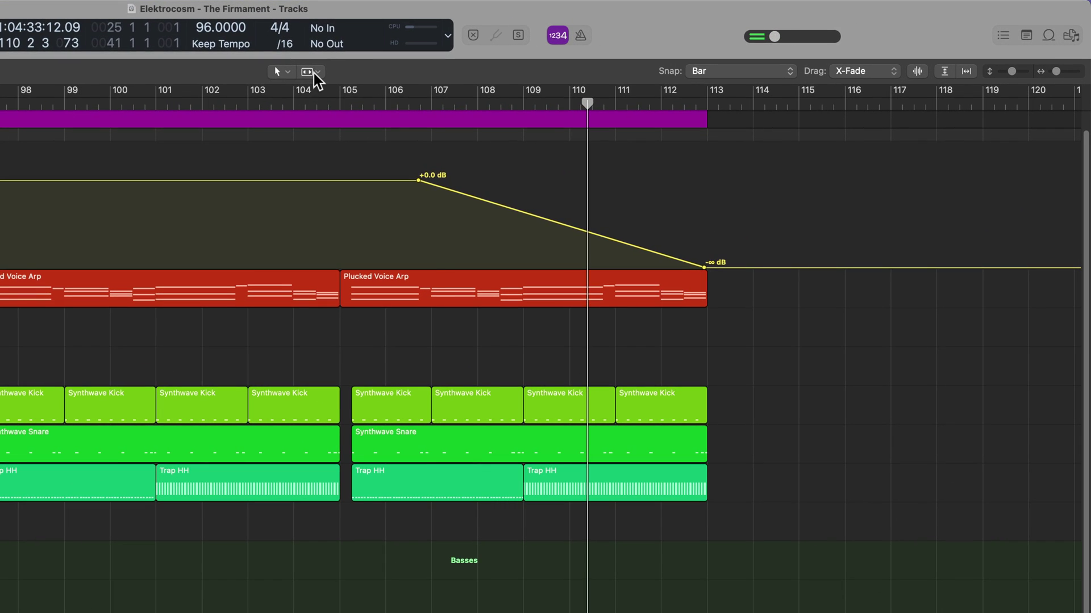
Bend the Master fade-out into a concave exponential curve with the Automation Curve Tool
left_click(602, 55)
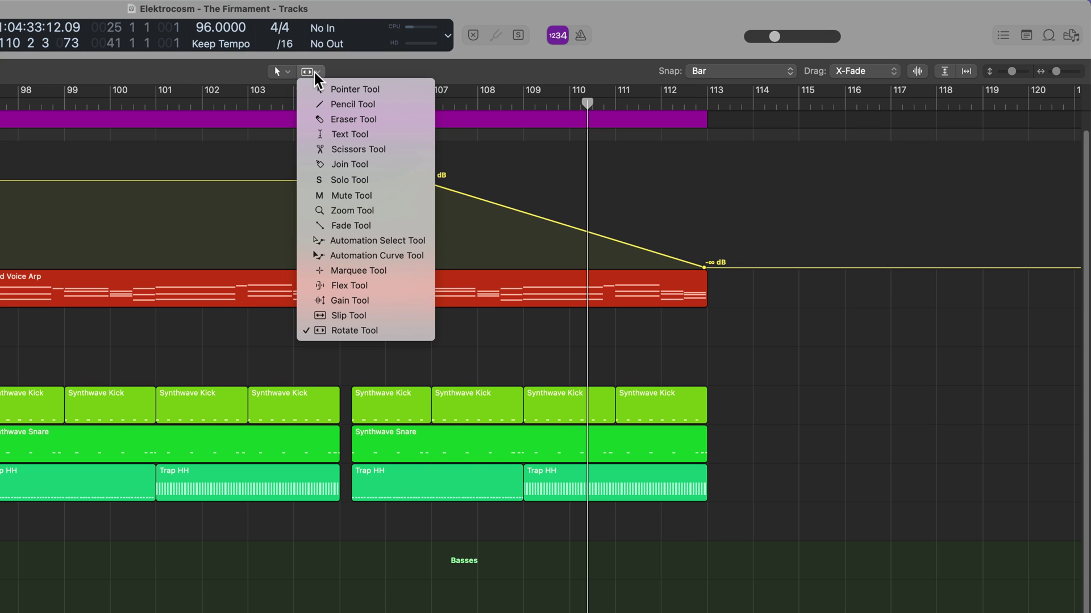
left_click(421, 257)
left_click_drag(560, 243, 566, 245)
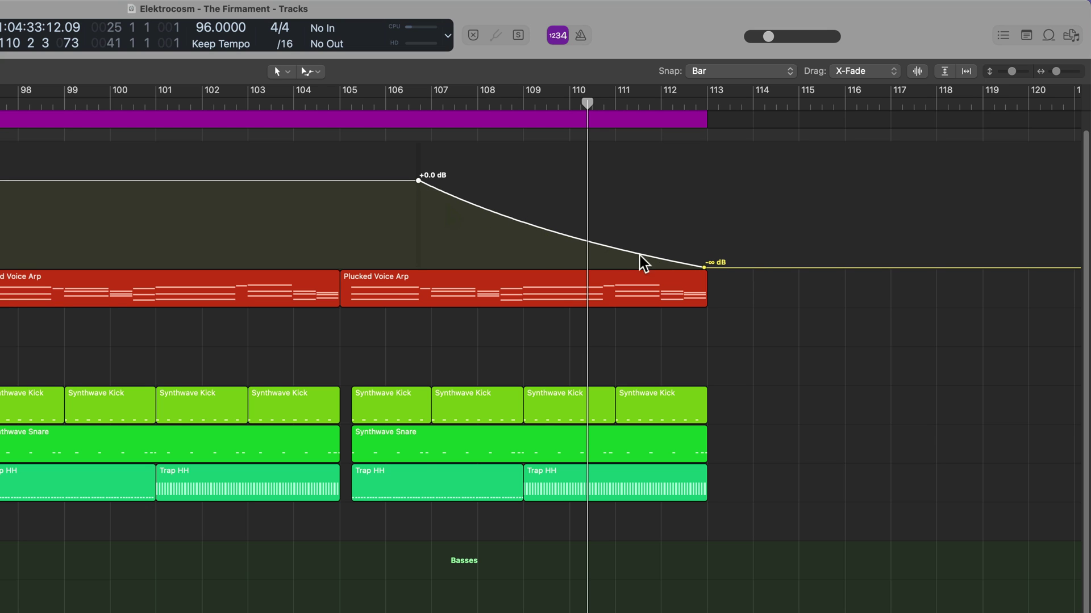
left_click_drag(574, 249, 574, 253)
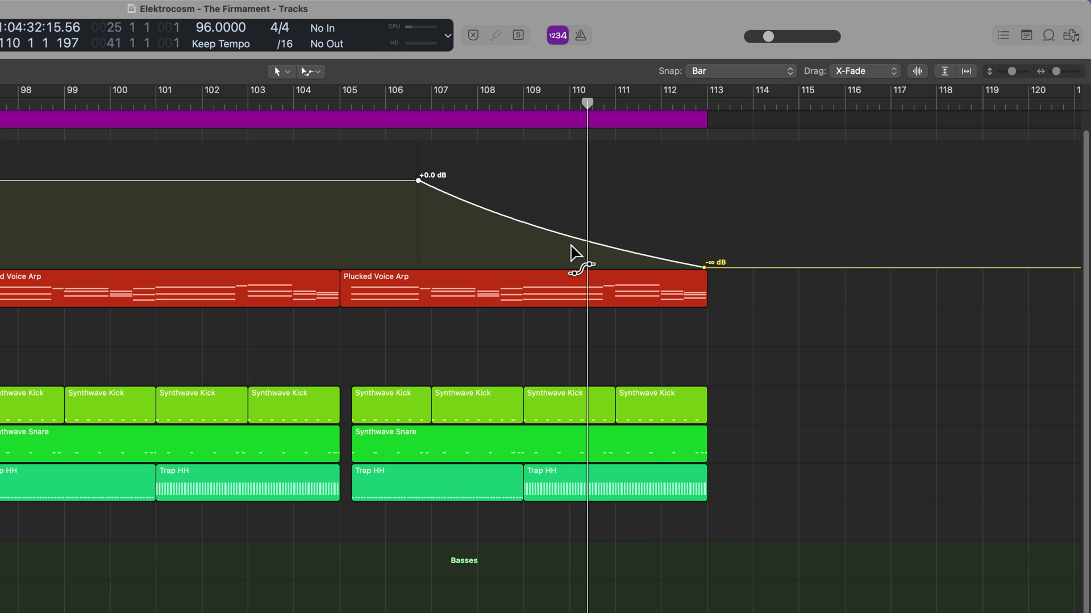
left_click_drag(343, 104, 292, 102)
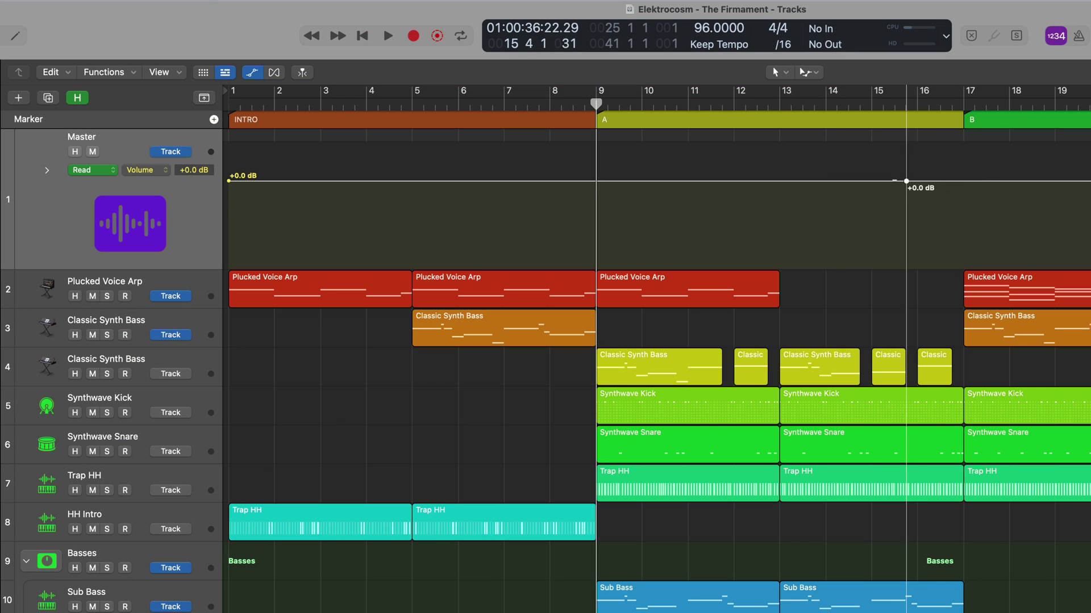
Place Master volume nodes rising from -∞ dB at bar 9 to +0.0 dB at bar 13
left_click_drag(909, 182, 787, 182)
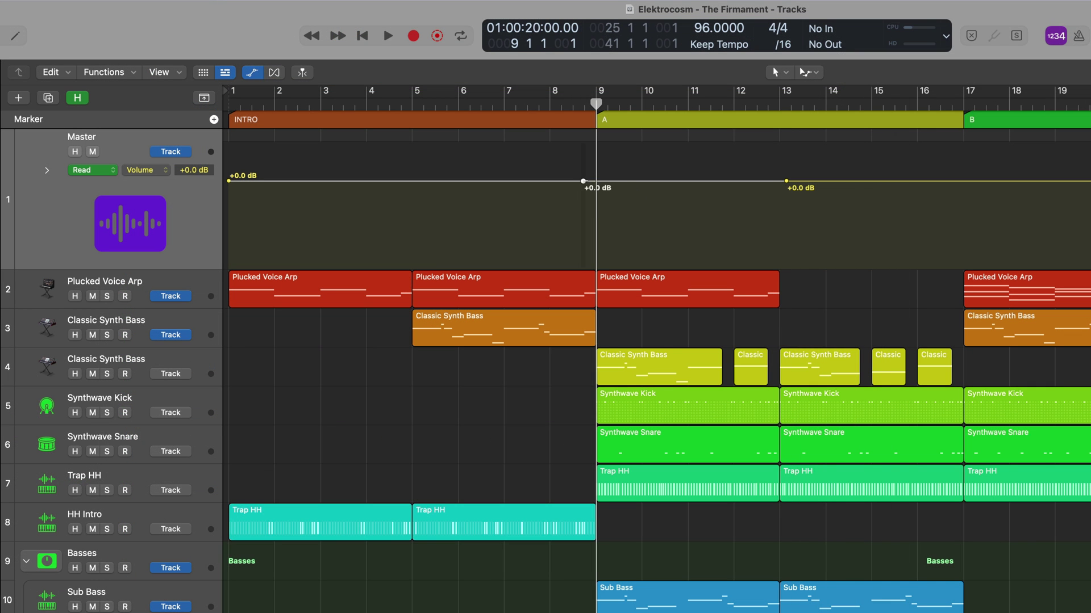
left_click(602, 181)
left_click_drag(580, 182, 560, 335)
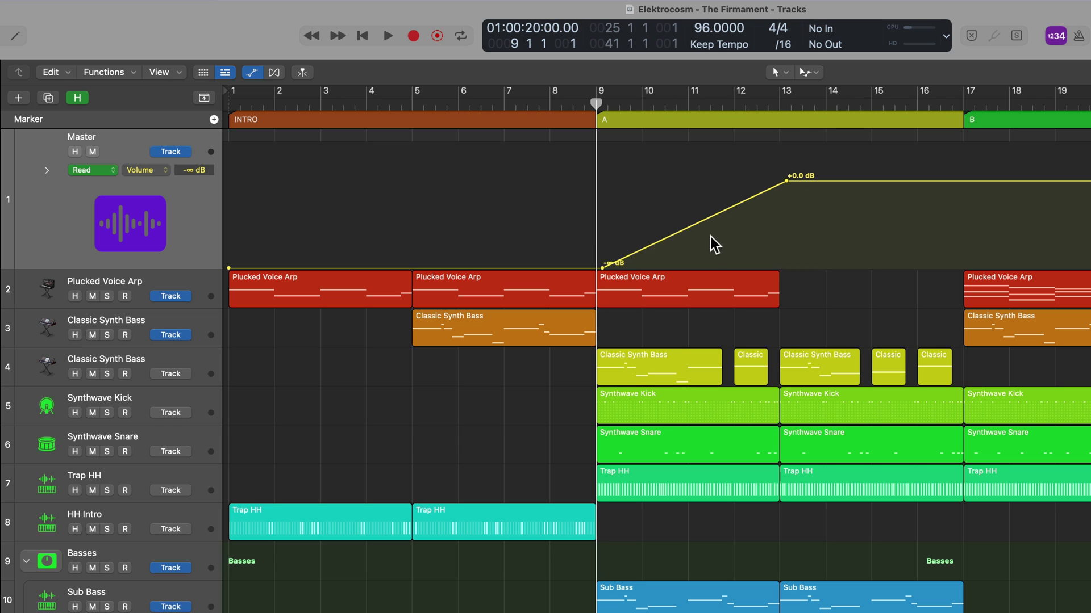
Curve the fade-in ramp convexly and play back the intro
left_click_drag(703, 220, 689, 211)
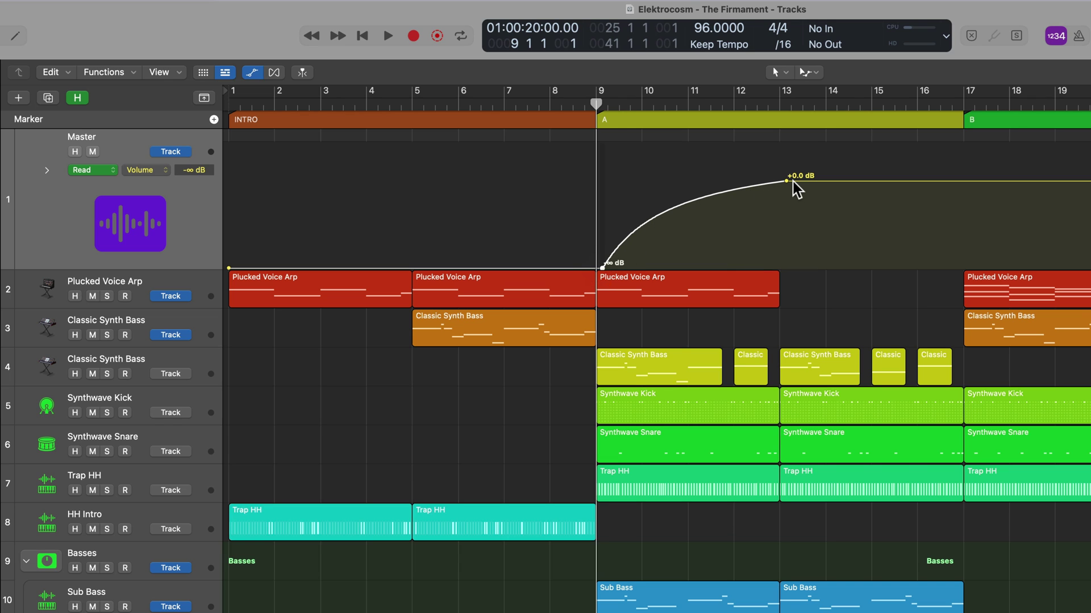
left_click_drag(596, 104, 595, 104)
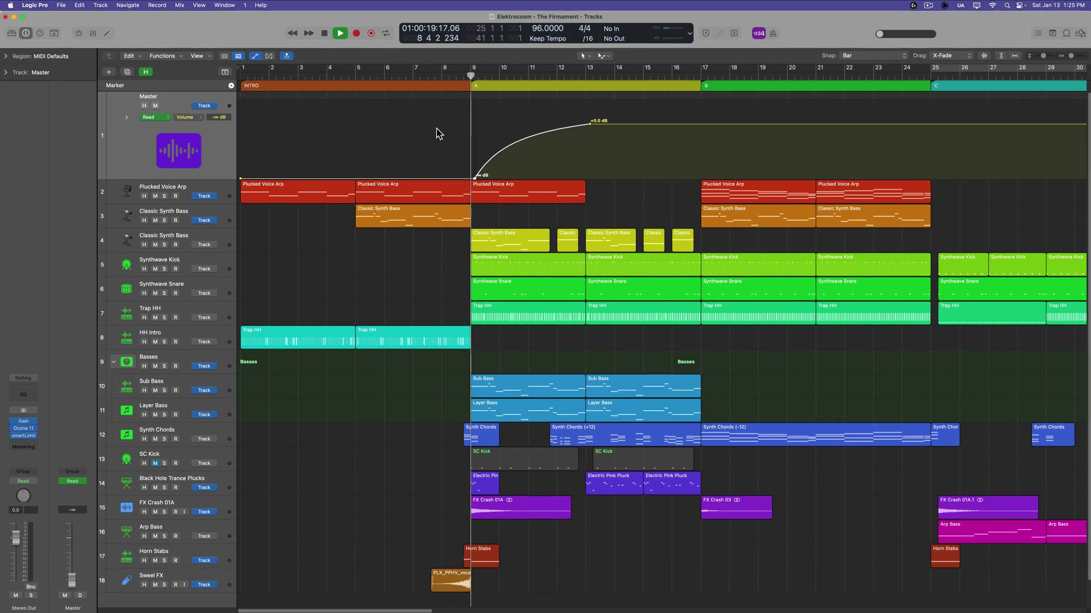
key("space")
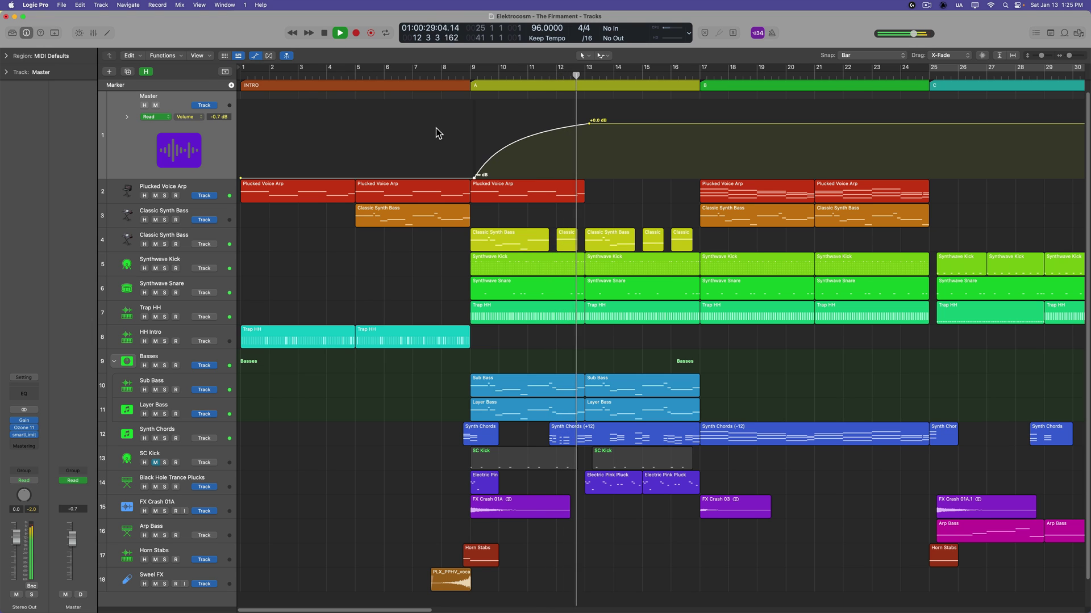
Stop playback and undo the intro fade-in curve, ramp and remaining points
key("space")
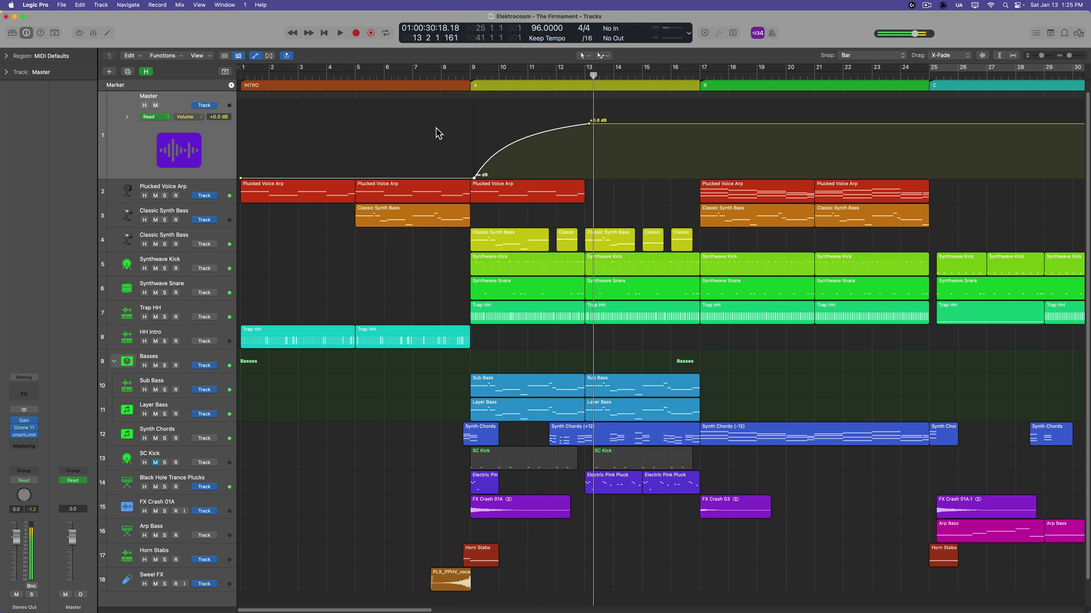
key("Return")
key("super+z")
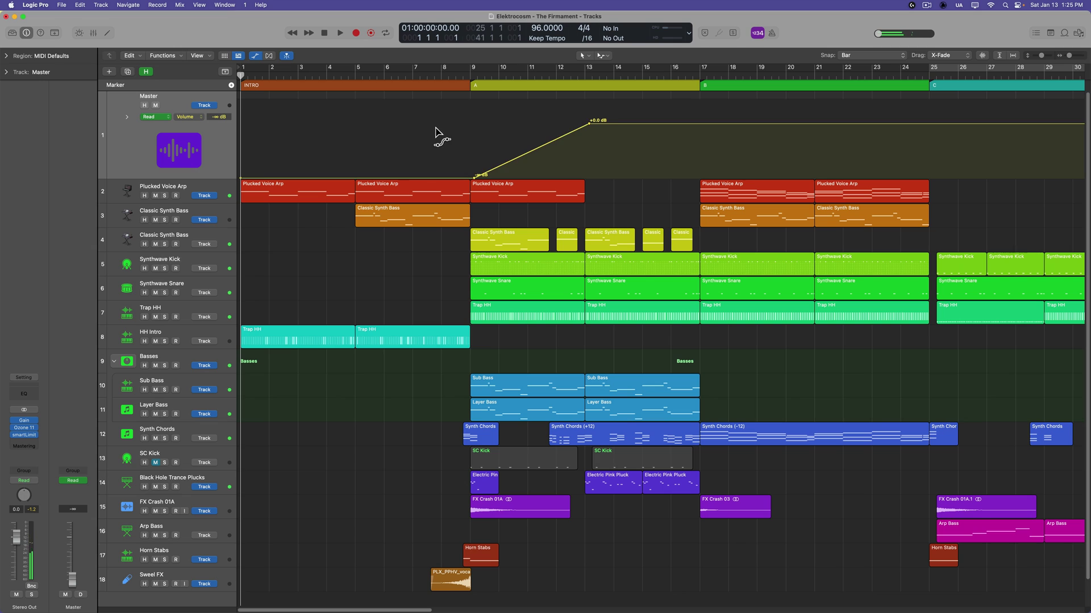
key("super+z")
key("super+z")
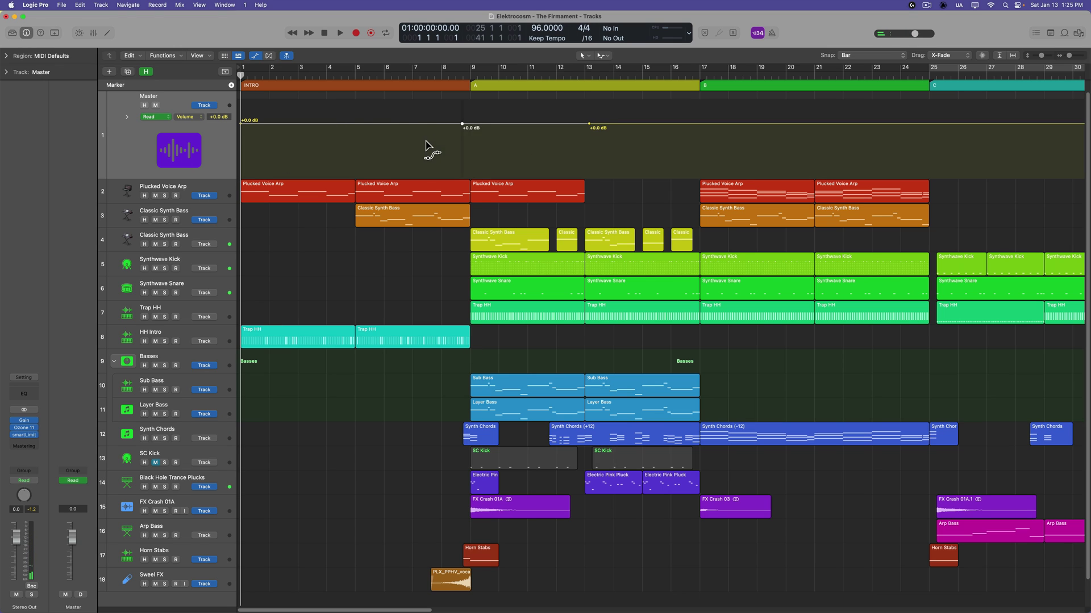
key("super+z")
Redo the curved ending fade at bars 106–113, then zoom out to the whole song
scroll(395, 345, "right", 20)
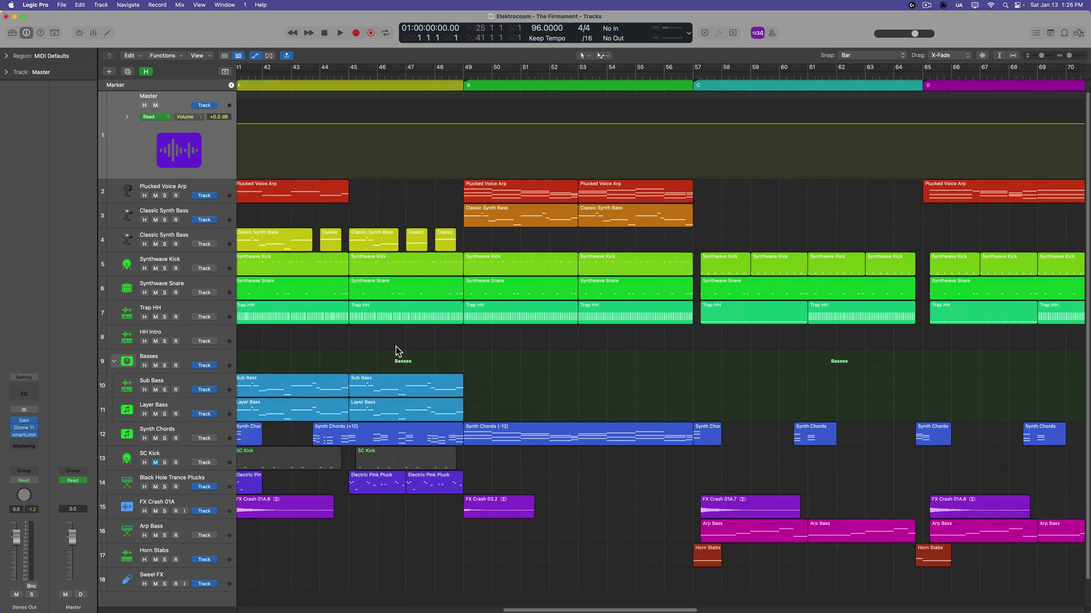
scroll(397, 347, "right", 10)
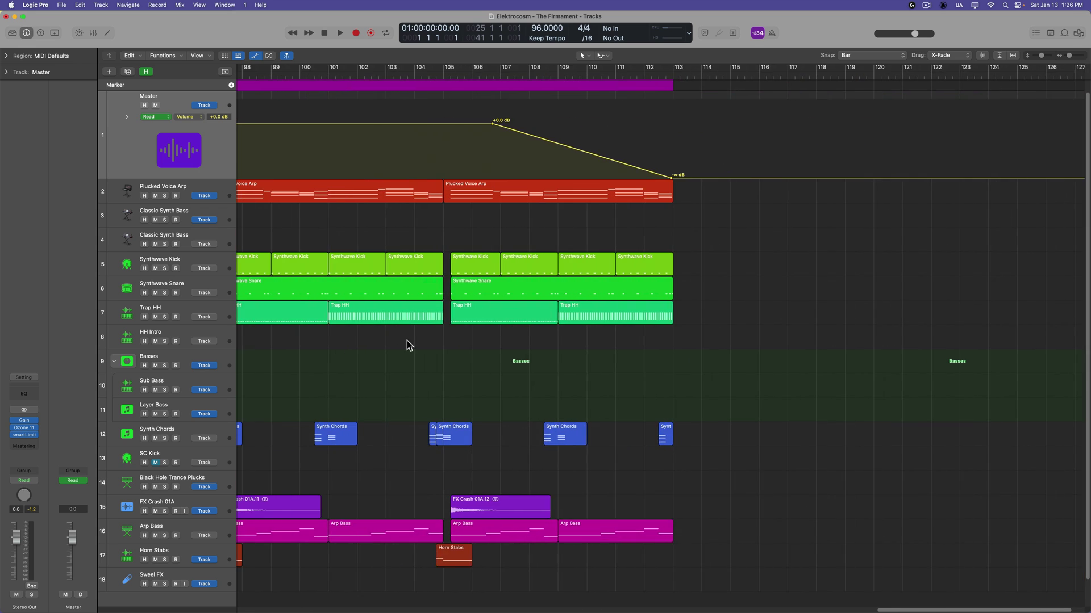
key("super+shift+z")
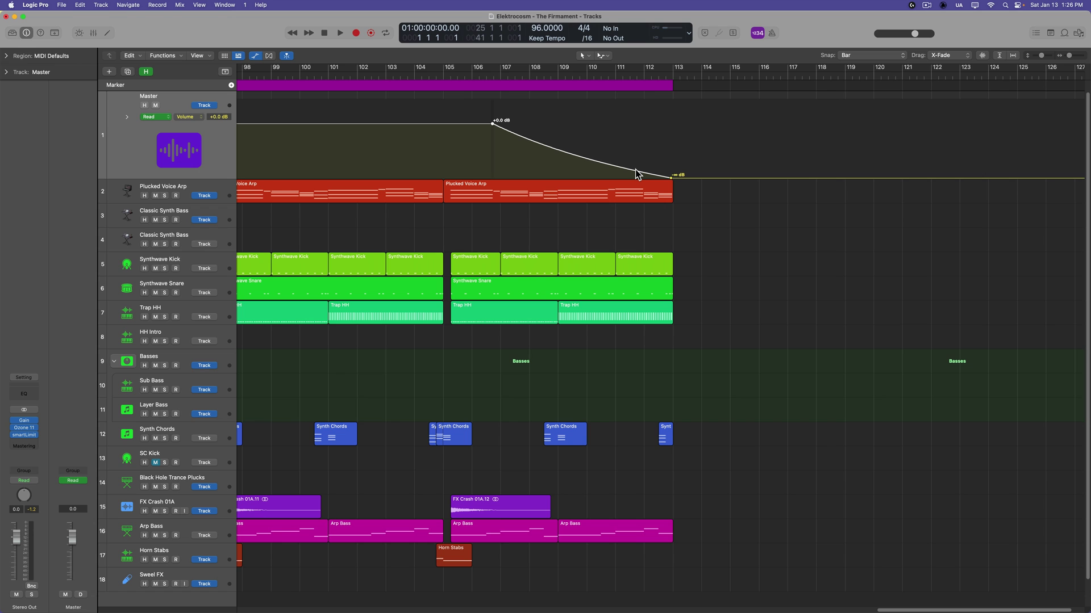
key("z")
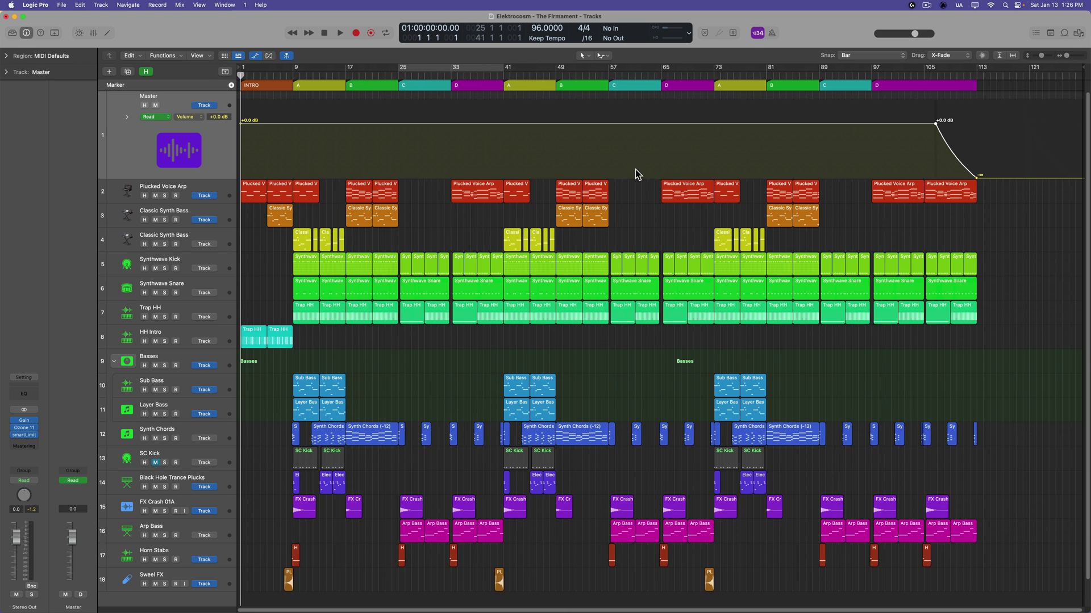
Show the Mixer, select the Stereo Out strip, and briefly inspect its smartLimit plug-in settings
scroll(646, 349, "down", 1)
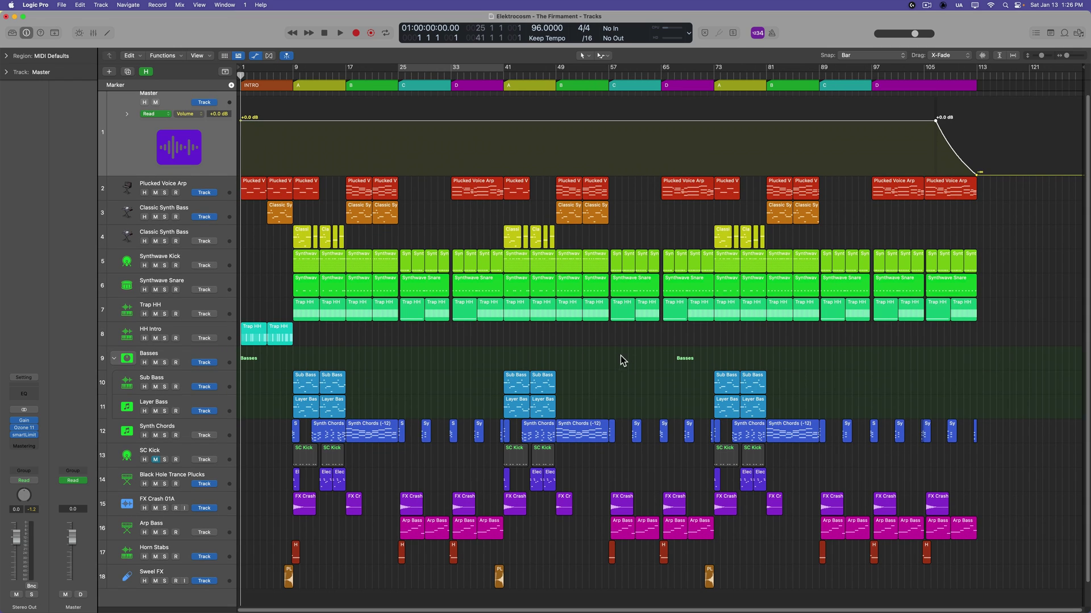
key("x")
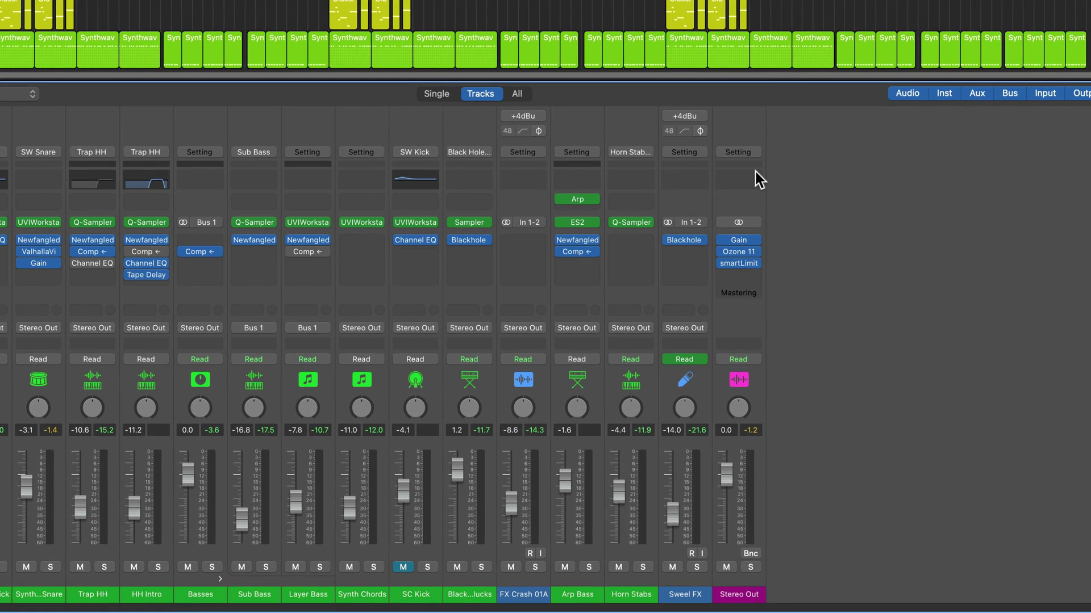
left_click(745, 123)
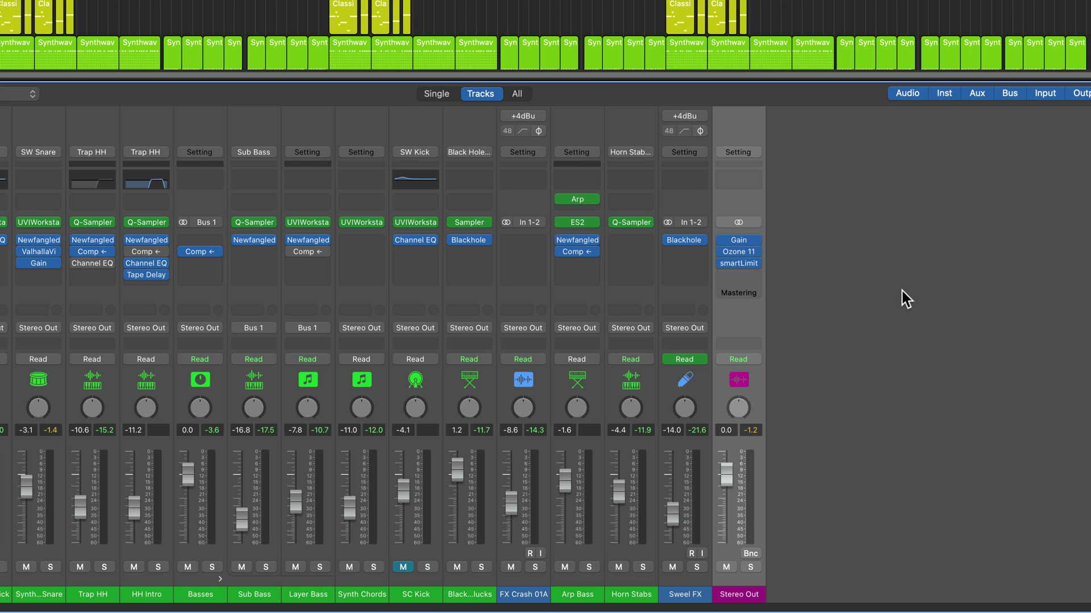
left_click(846, 286)
mouse_move(738, 264)
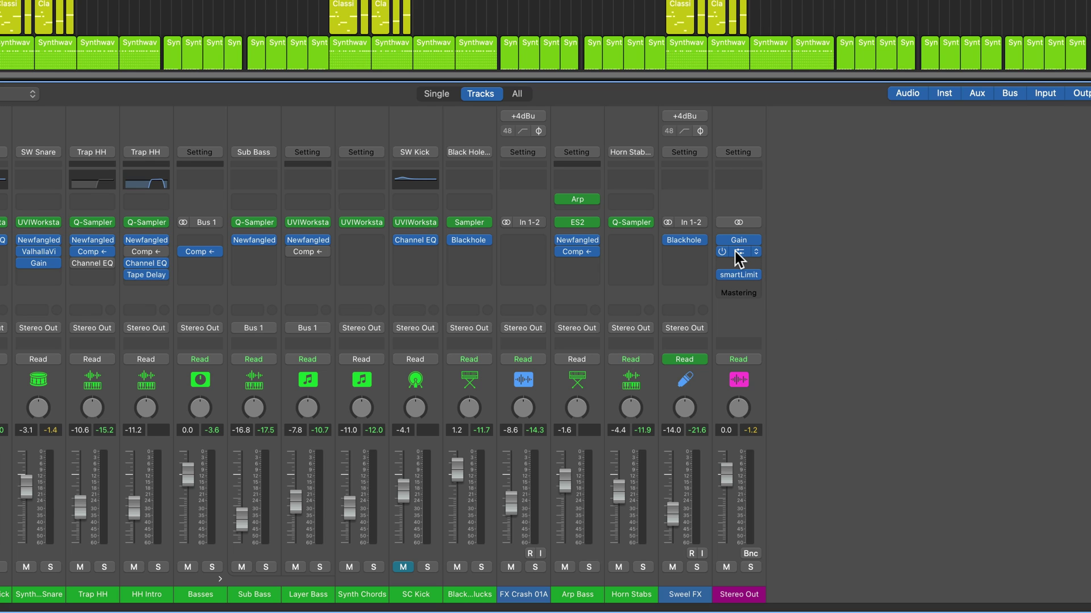
left_click(739, 275)
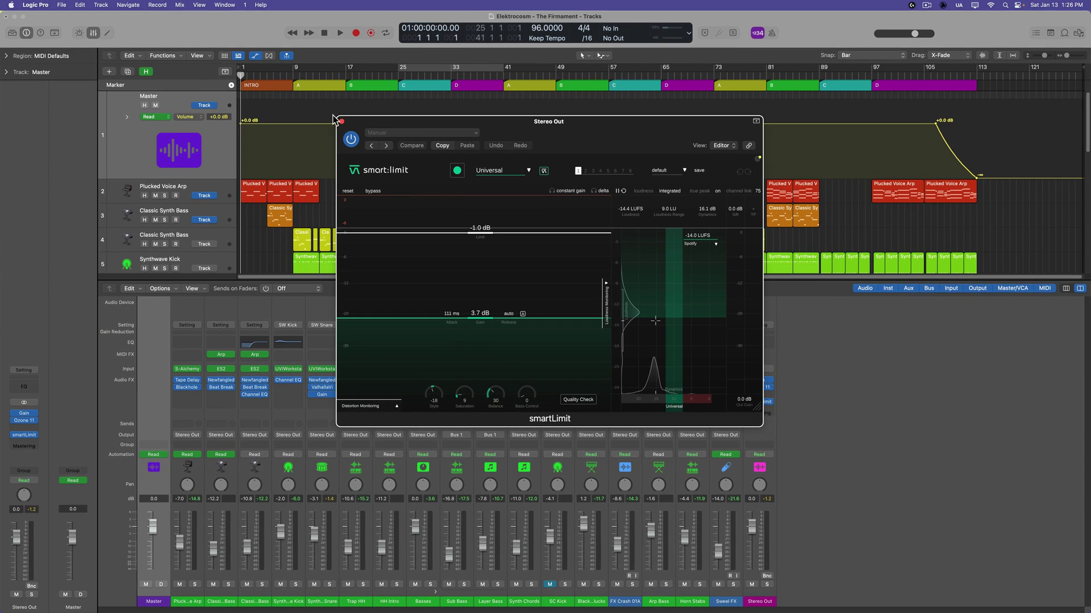
left_click(342, 122)
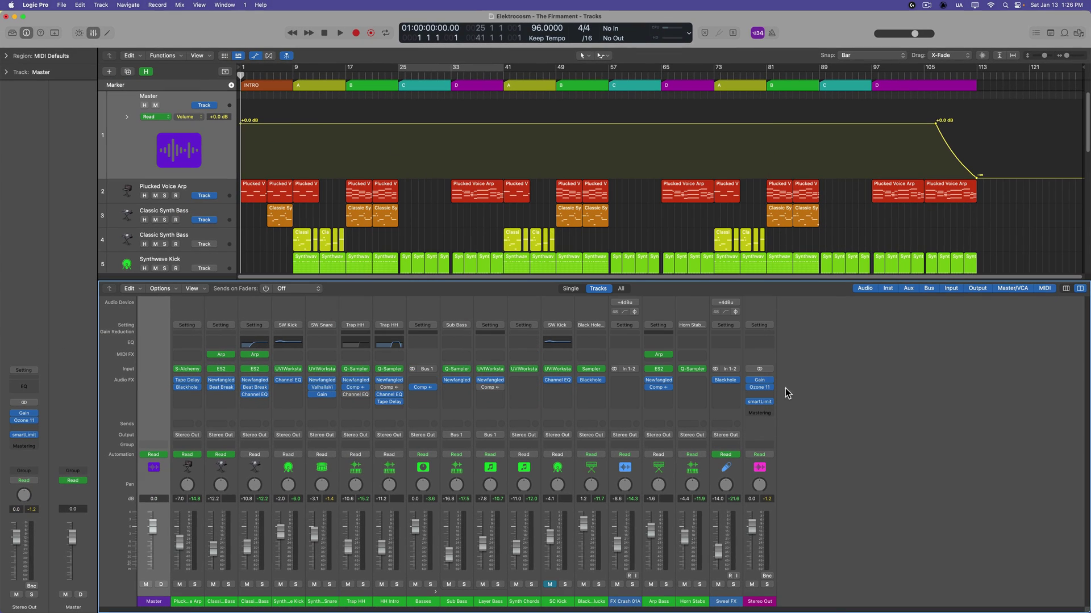
Insert a stereo AutoFilter on Stereo Out after Ozone 11 and open its window
left_click(764, 395)
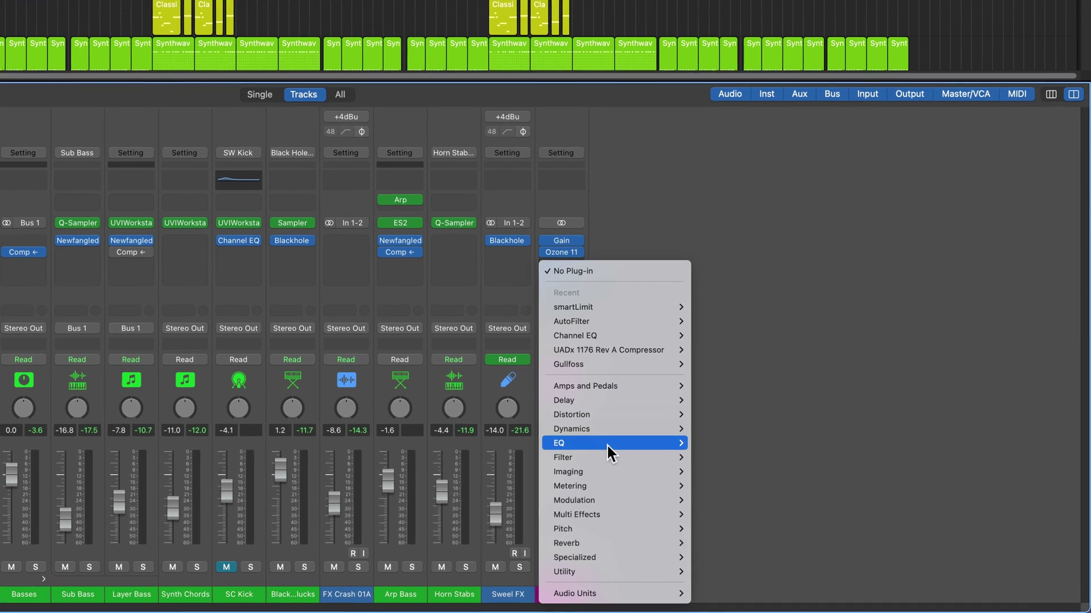
mouse_move(787, 516)
mouse_move(805, 457)
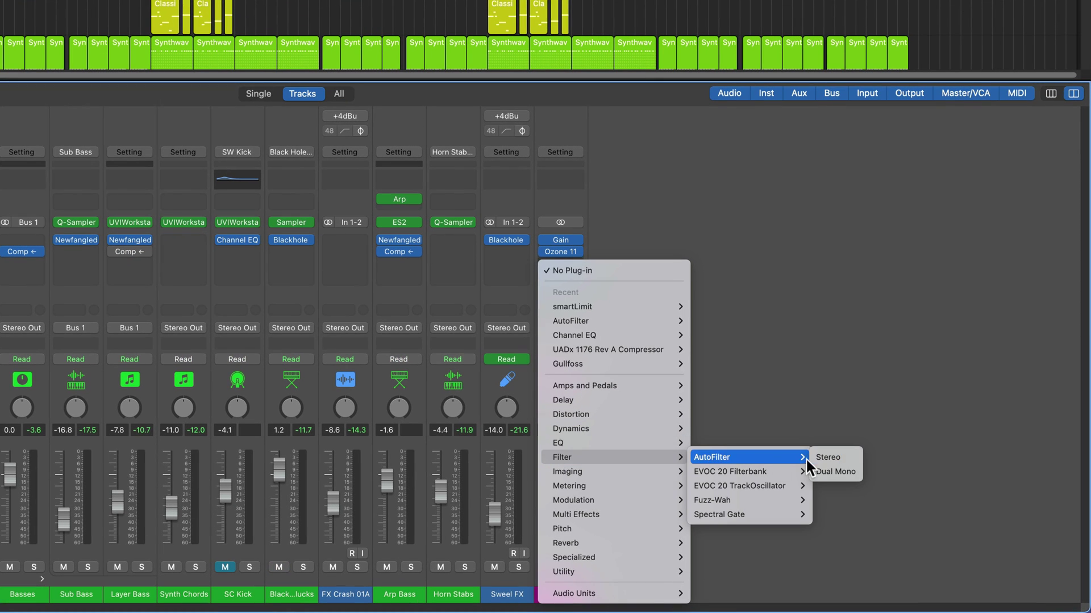
left_click(844, 456)
left_click(561, 266)
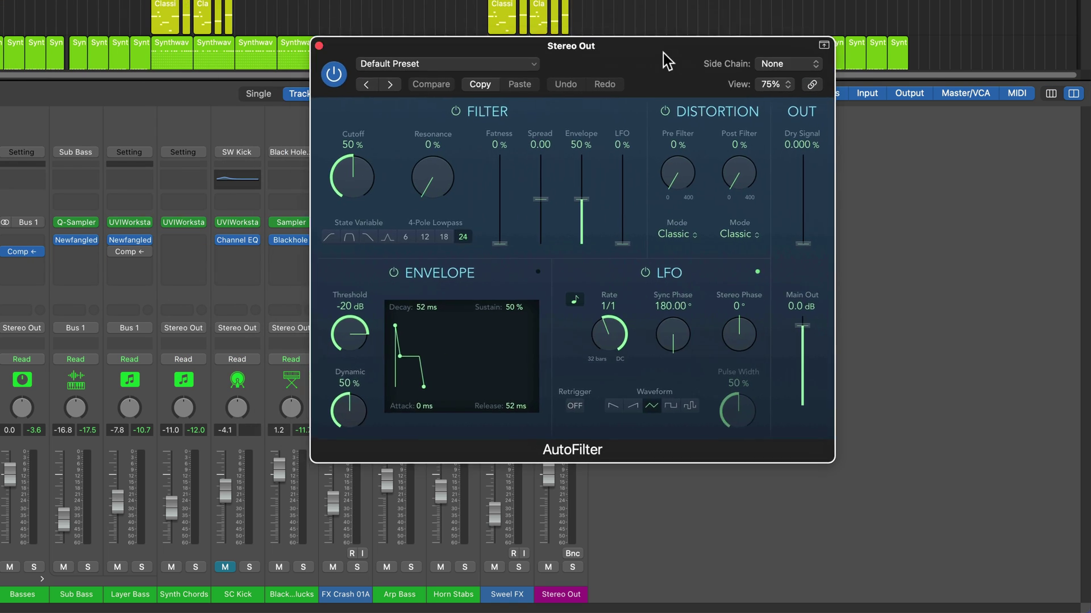
left_click_drag(663, 52, 772, 100)
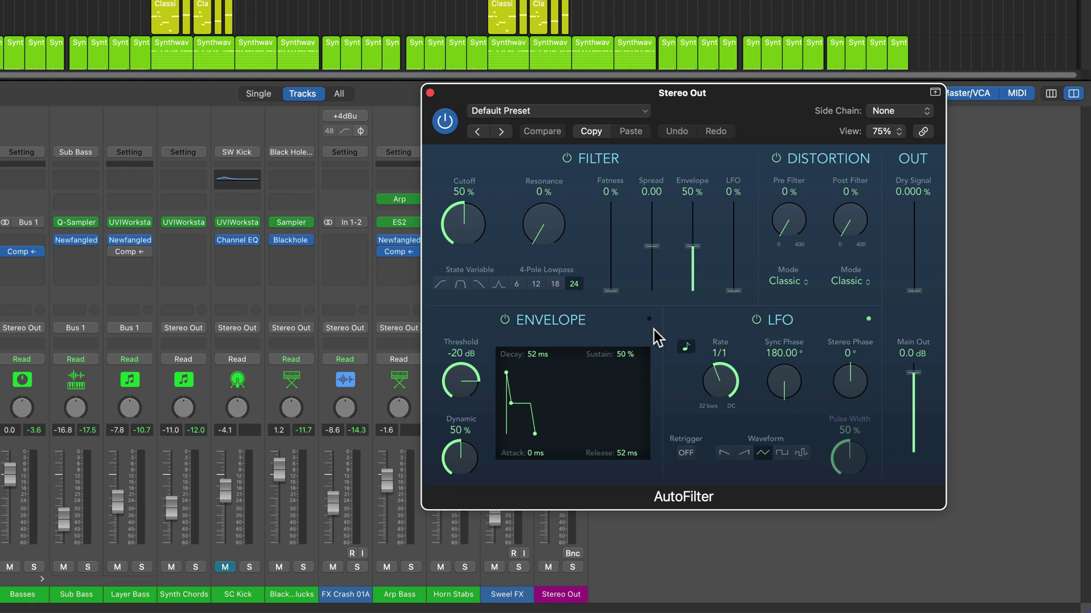
Power off AutoFilter's Distortion, LFO and Envelope, set Cutoff to 39% with State Variable lowpass
left_click(776, 160)
left_click(757, 320)
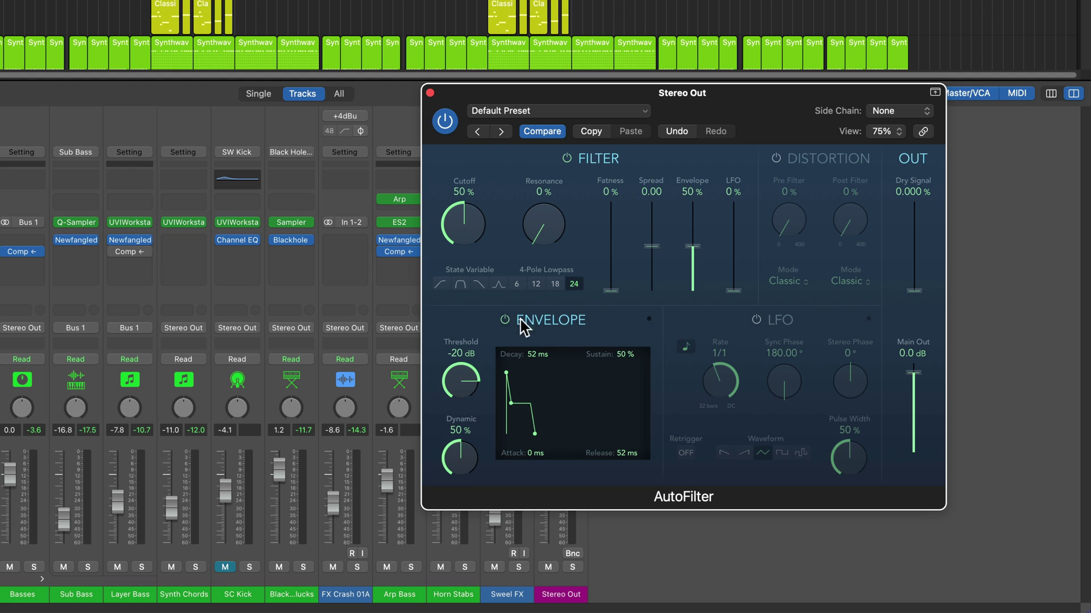
left_click(504, 319)
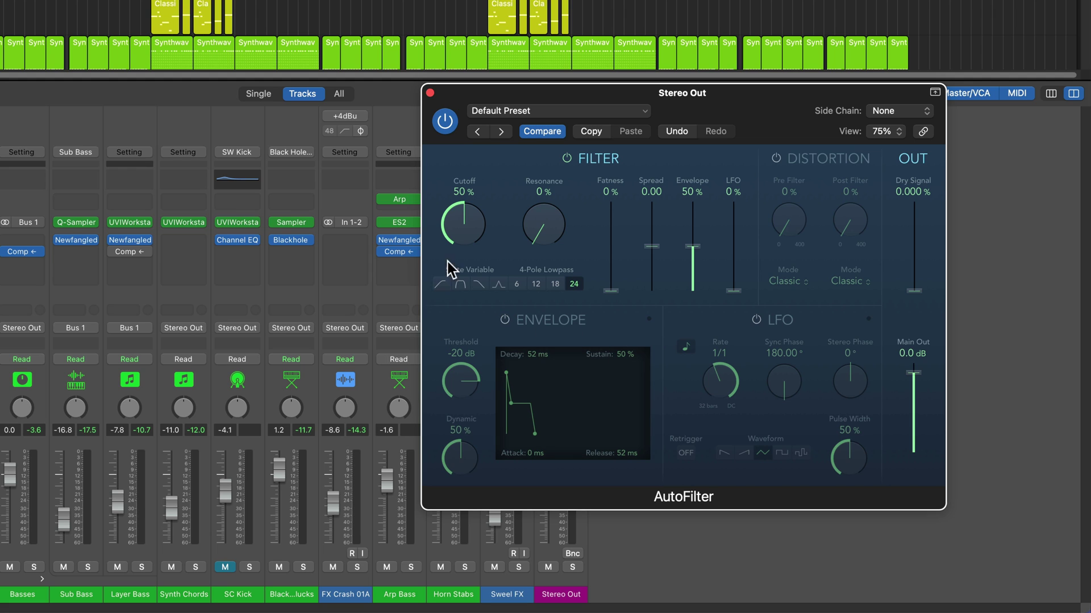
left_click_drag(464, 258, 467, 237)
left_click(444, 285)
left_click(479, 284)
left_click(439, 285)
left_click(479, 284)
left_click(440, 286)
key("x")
key("super+Right")
key("super+Right")
key("super+Right")
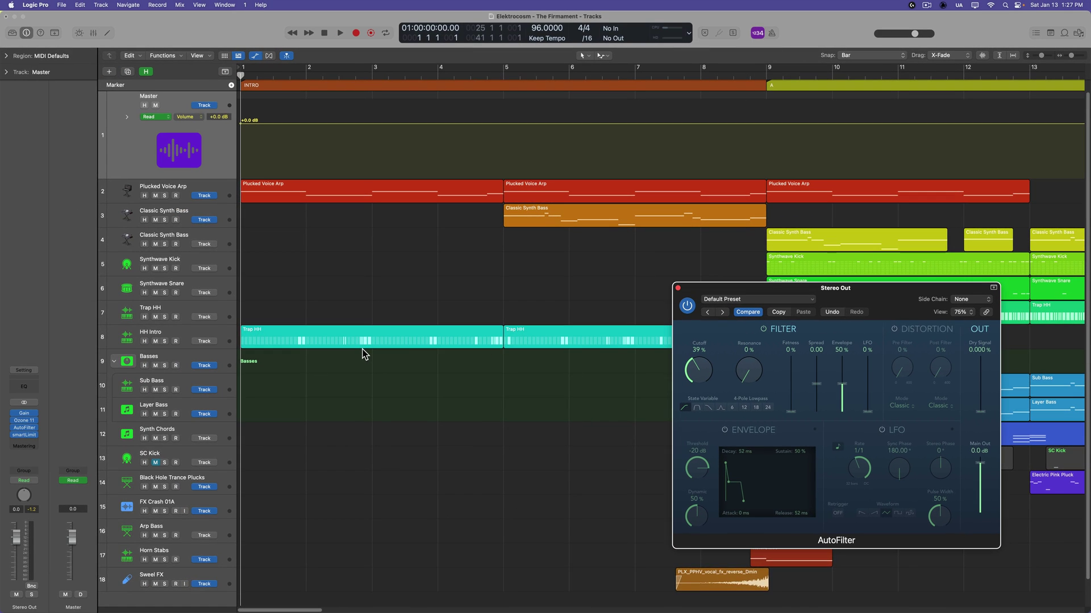
Shrink the Master track to one row, reopen the Mixer and close the AutoFilter window
scroll(341, 346, "down", 2)
left_click_drag(173, 179, 169, 135)
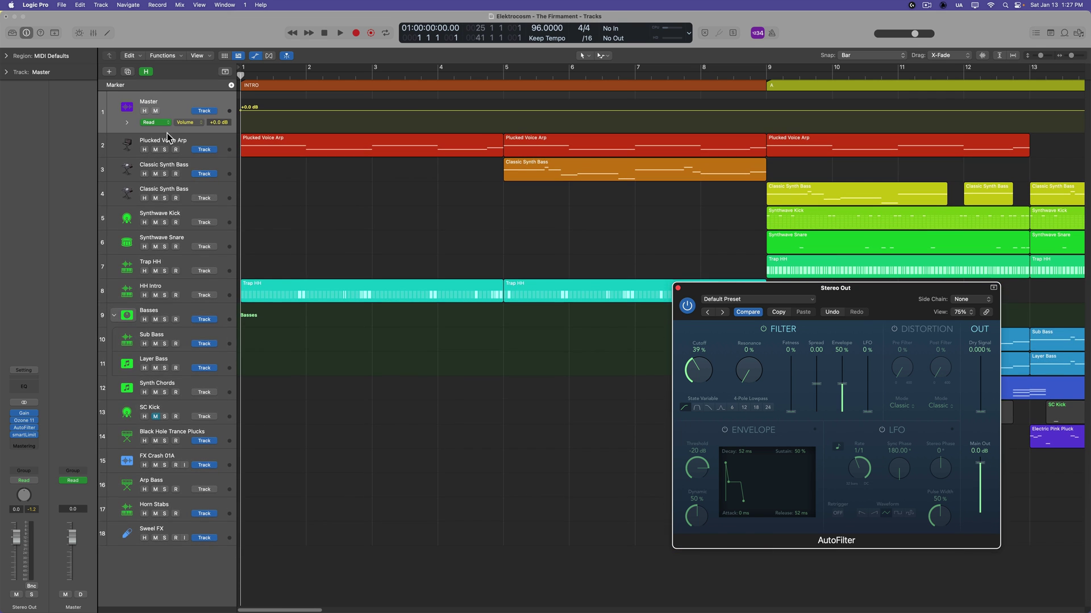
key("x")
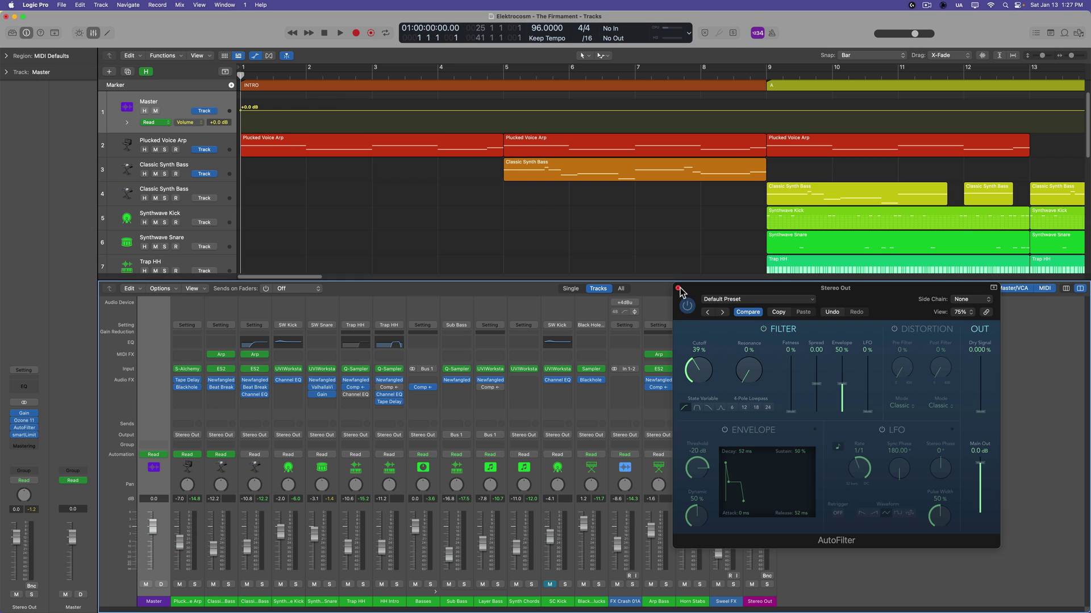
left_click(678, 289)
left_click(759, 313)
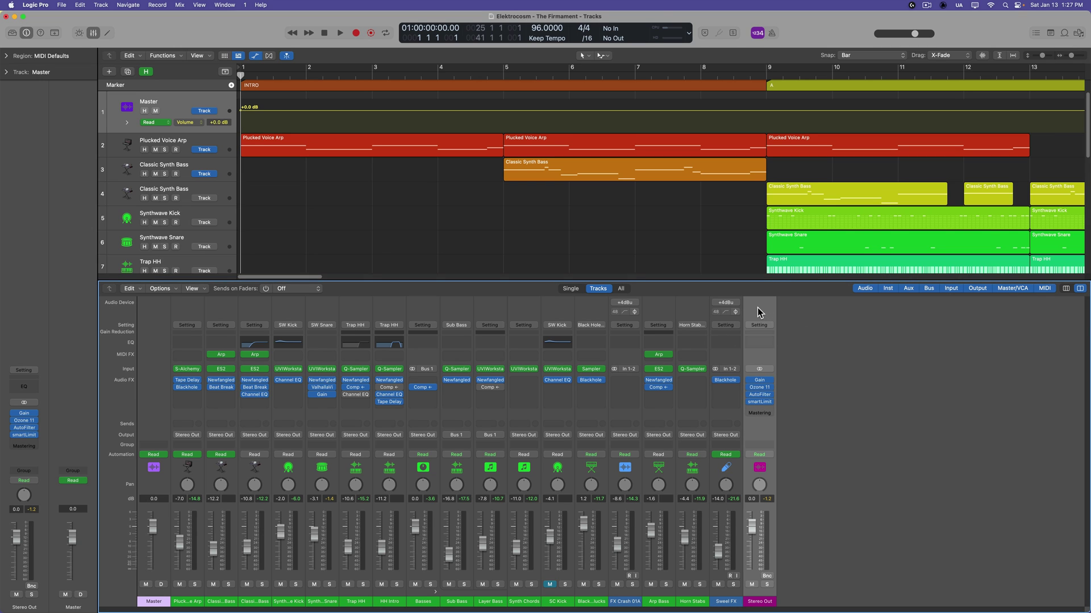
right_click(757, 308)
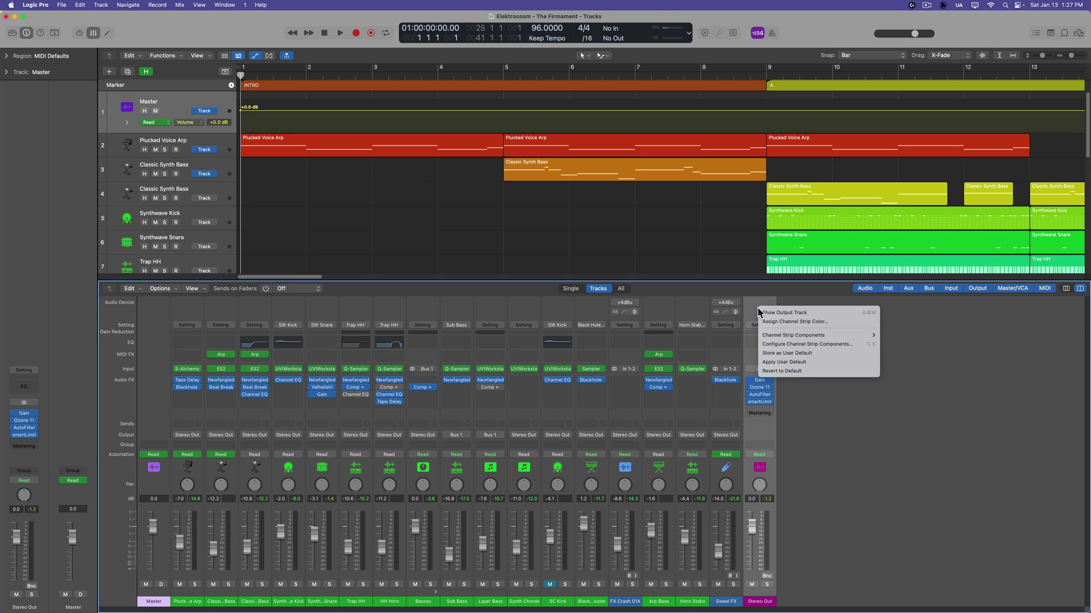
Show Stereo Out as output track 19 and enlarge its lane to reveal +0.0 dB volume automation
left_click(815, 314)
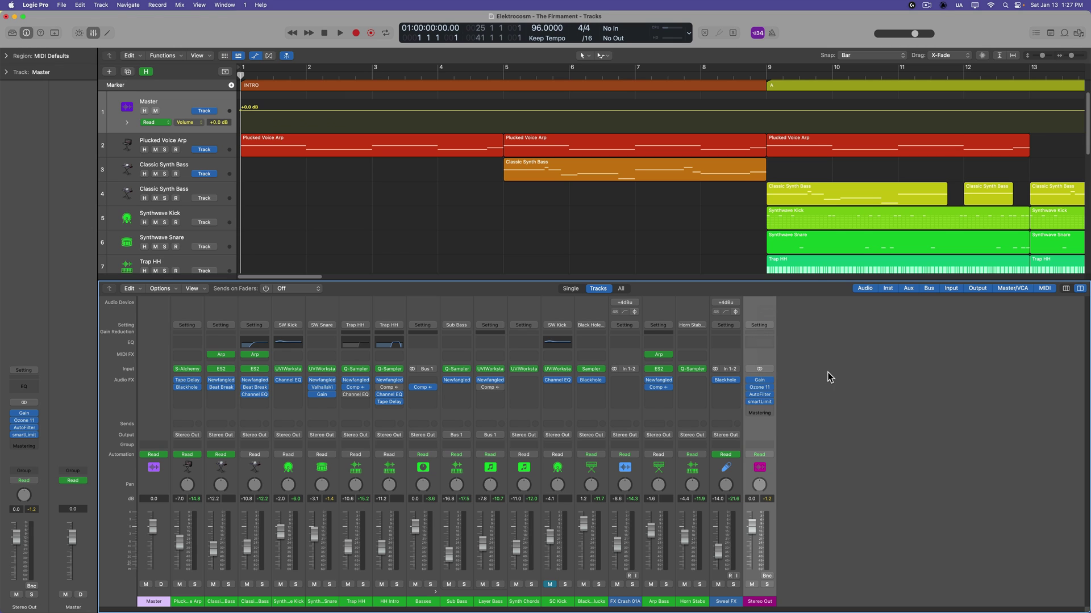
key("x")
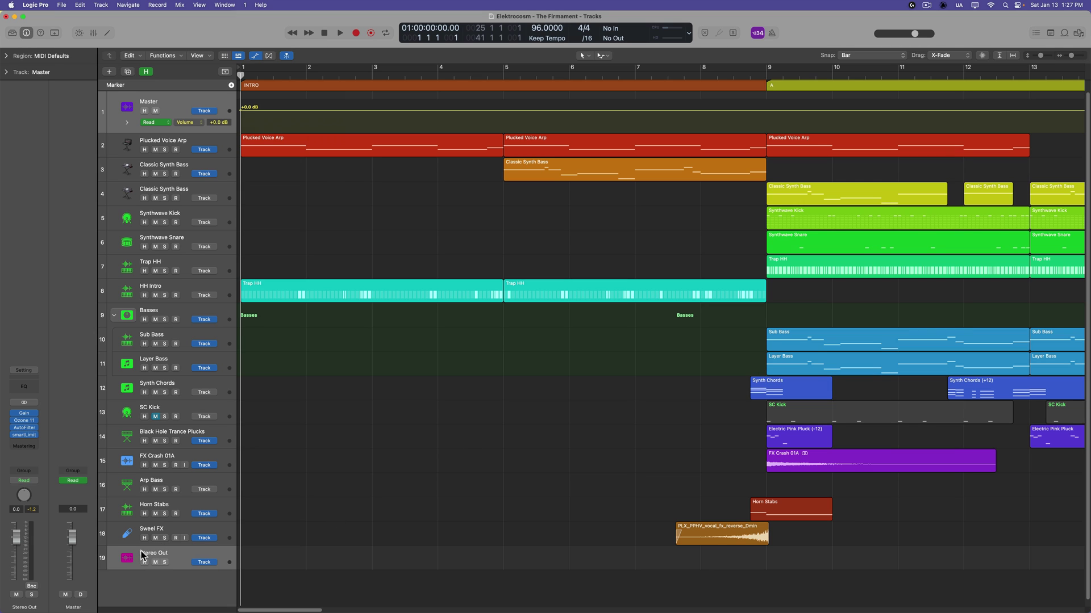
left_click(142, 555)
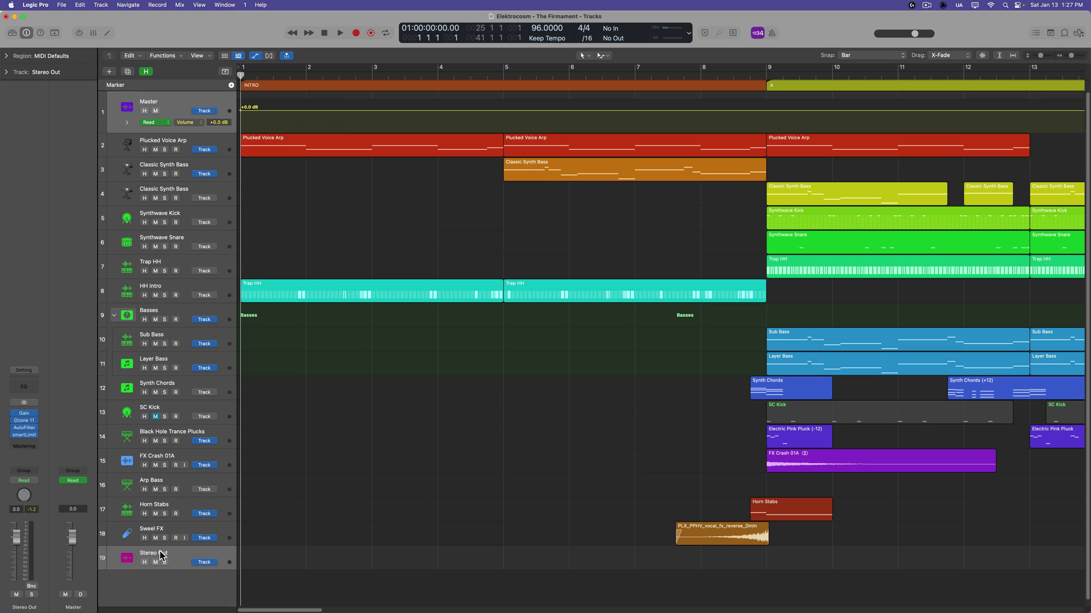
scroll(282, 517, "down", 1)
key("super+Up")
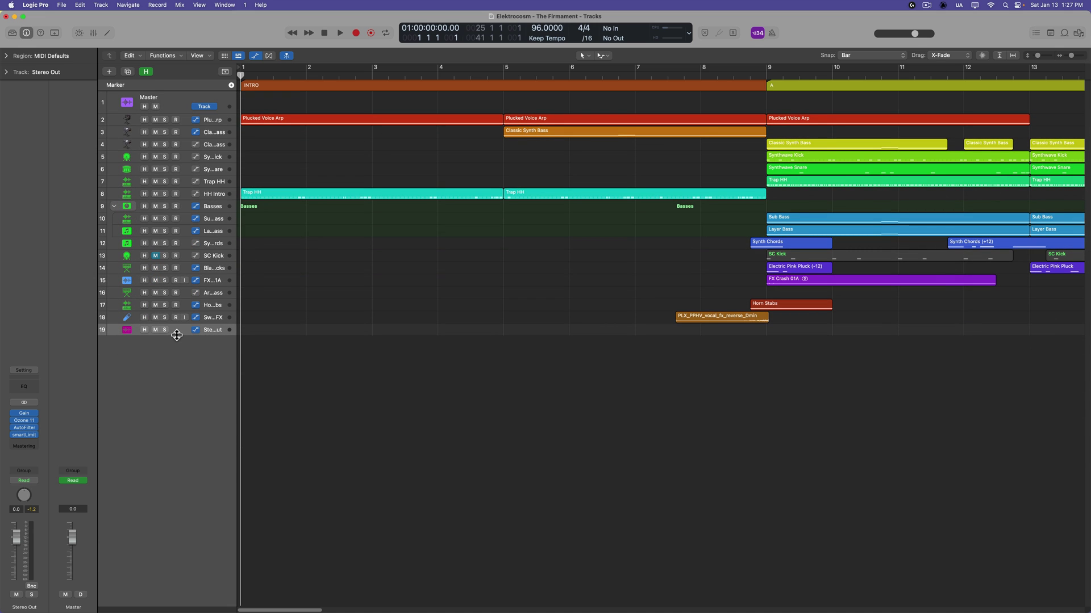
left_click_drag(177, 334, 167, 559)
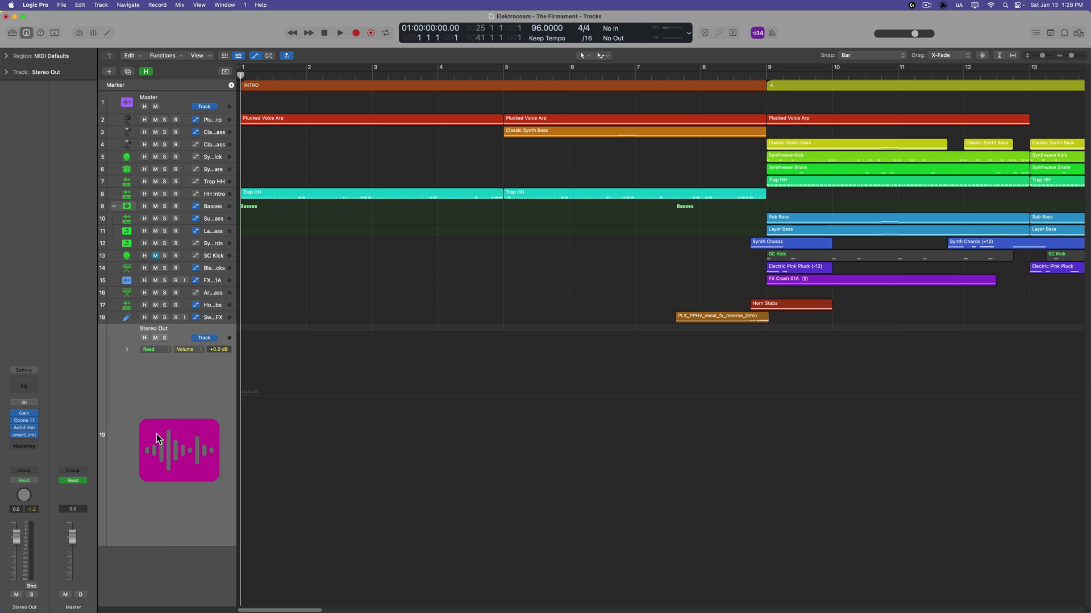
key("super+Left")
key("super+Left")
key("super+Left")
key("super+Left")
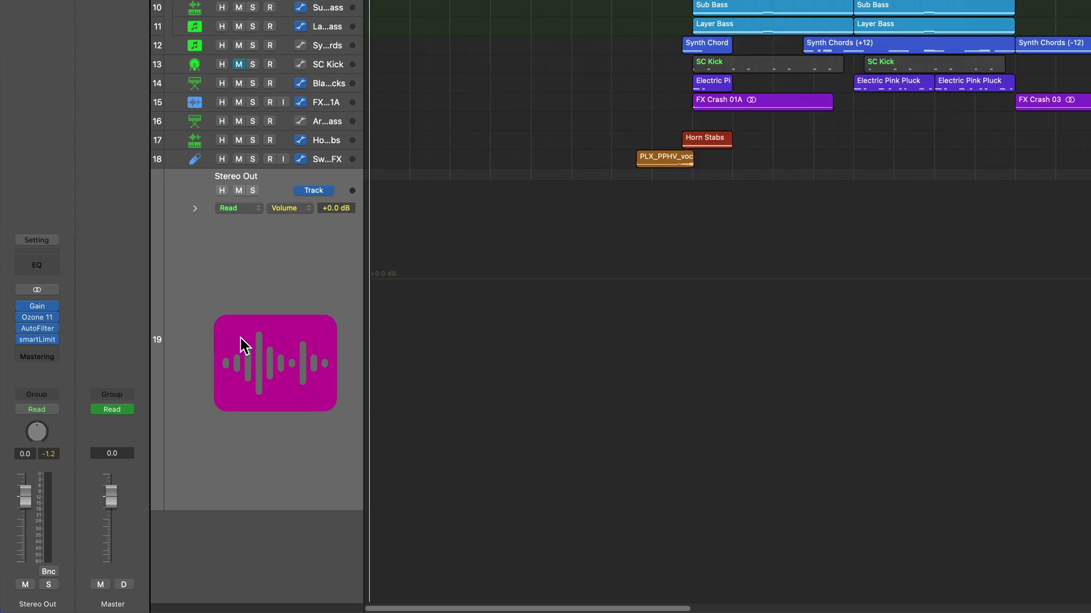
key("super+Right")
key("super+Right")
key("super+Right")
key("super+Right")
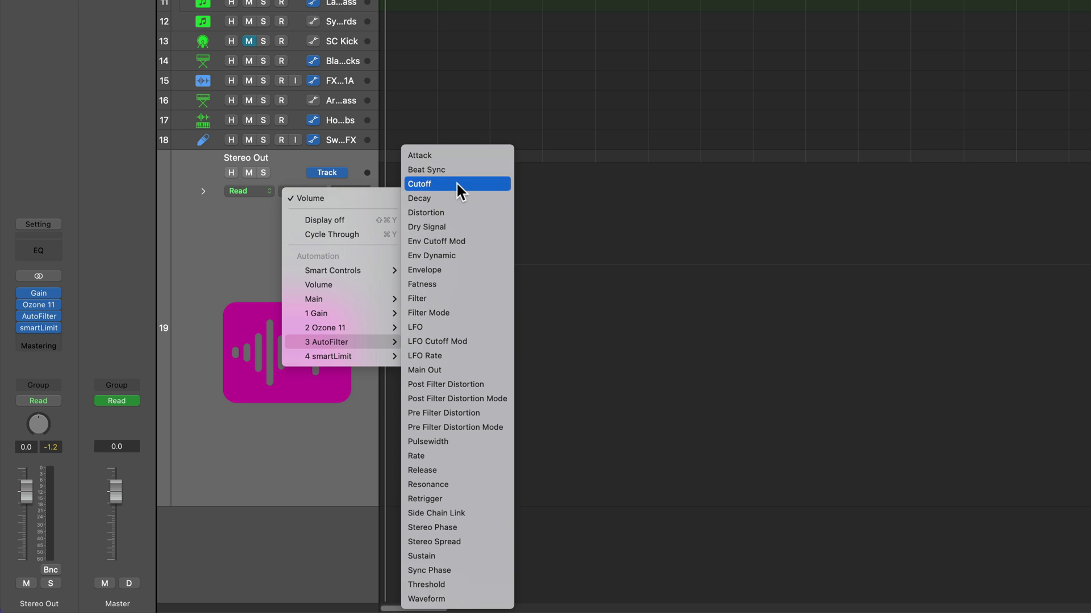
Show the AutoFilter Cutoff automation lane and sweep the Cutoff knob from 0% up to 100%
left_click(456, 182)
left_click(39, 317)
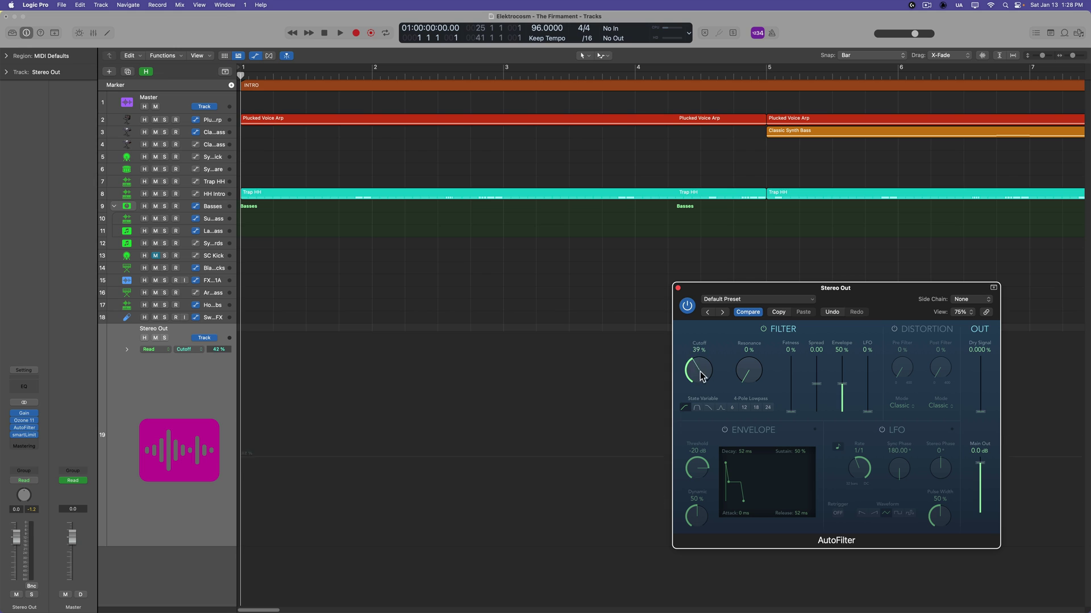
left_click_drag(702, 375, 688, 426)
left_click_drag(695, 377, 719, 276)
left_click_drag(720, 300, 705, 496)
left_click_drag(705, 498, 722, 346)
Draw a convex Cutoff curve from 63% at the song start to 0% at bar 9, then play it
left_click(244, 19)
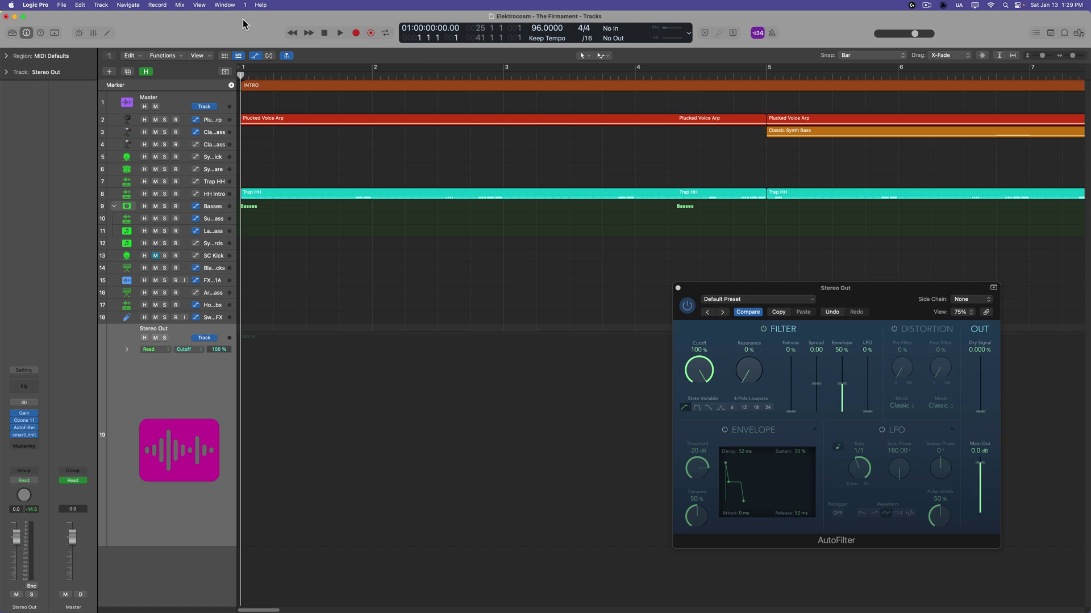
key("z")
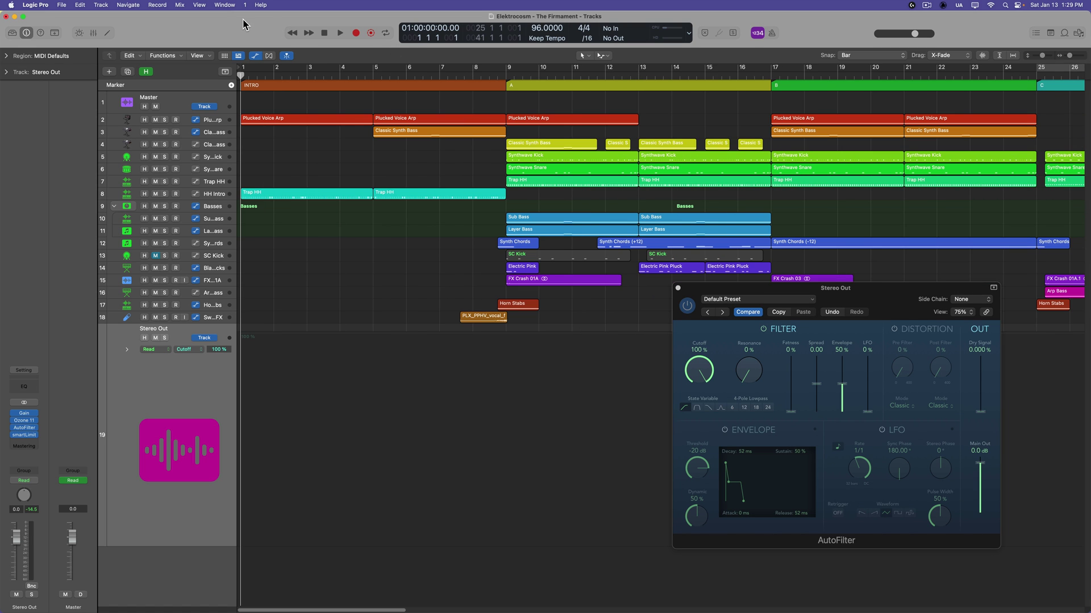
left_click_drag(699, 380, 699, 419)
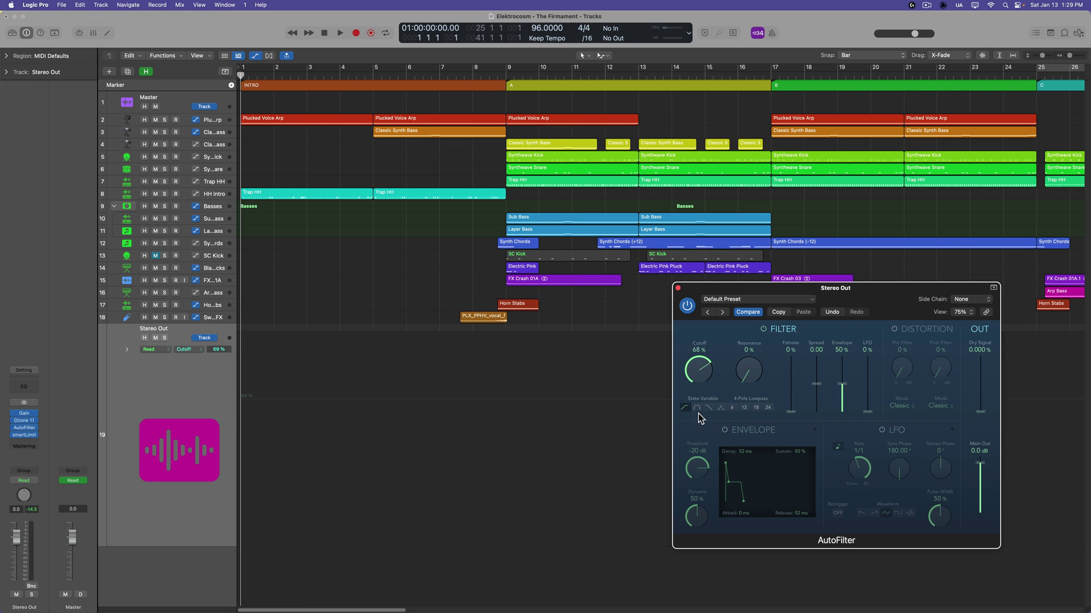
left_click(423, 407)
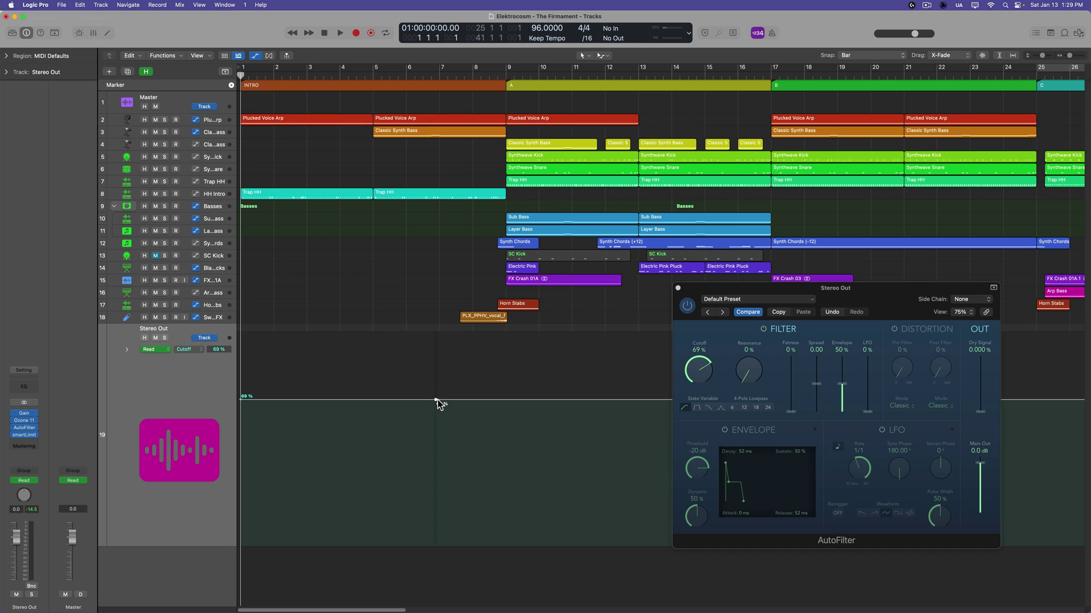
left_click_drag(442, 400, 497, 548)
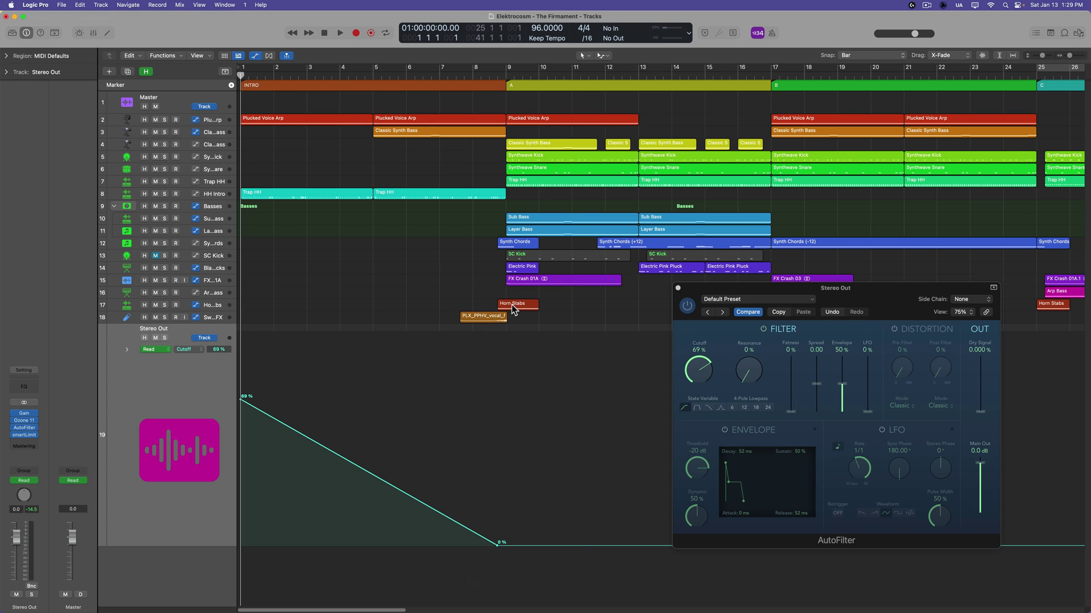
left_click_drag(353, 480, 384, 479)
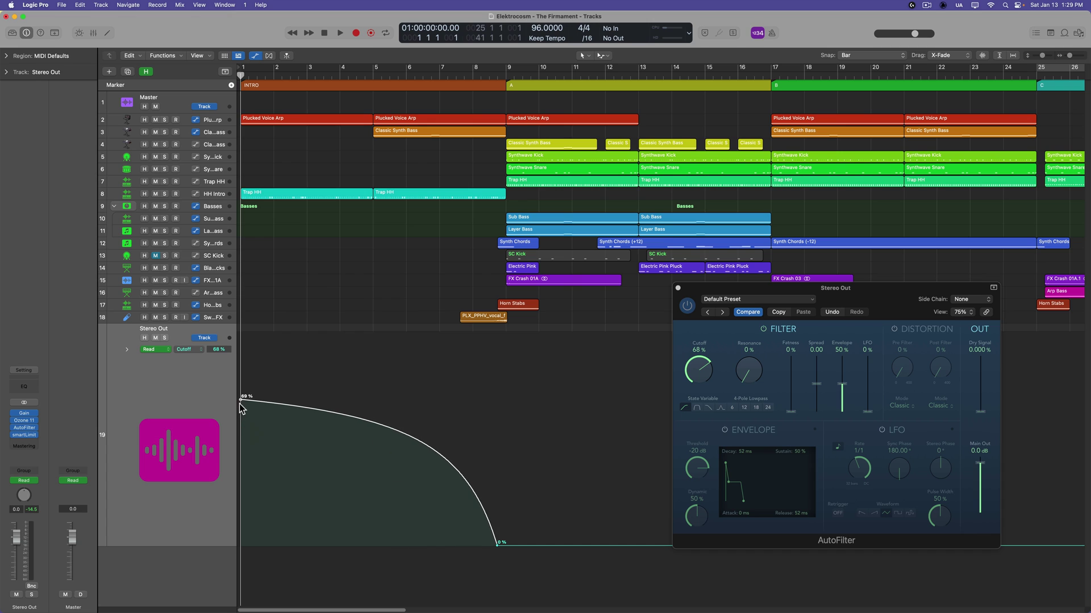
left_click_drag(240, 399, 240, 412)
key("space")
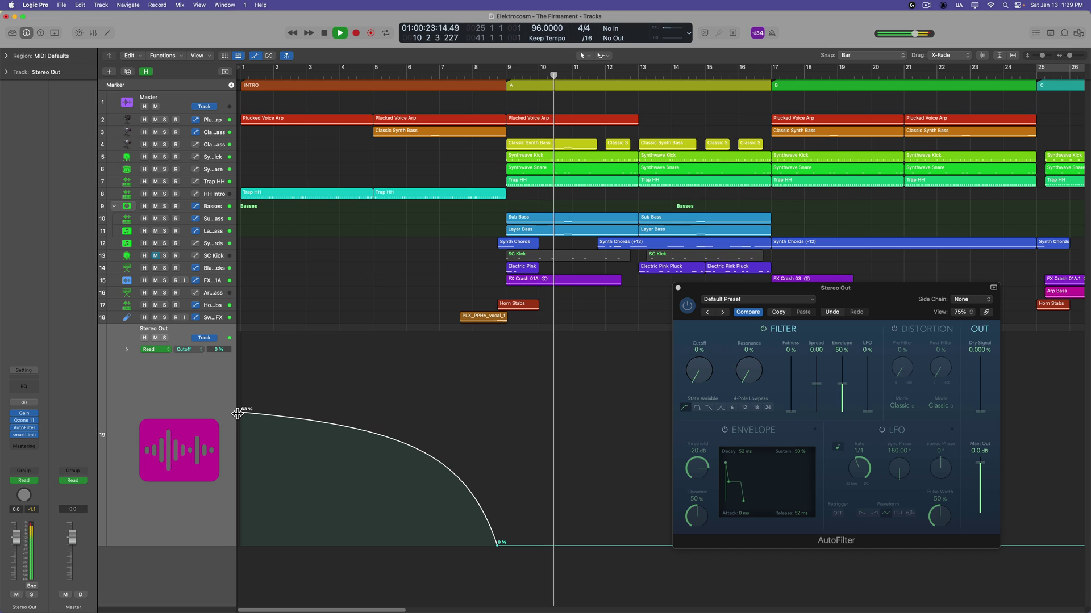
Stop playback and raise the bar 9 cutoff point from 0% to 100% so the curve rises
key("space")
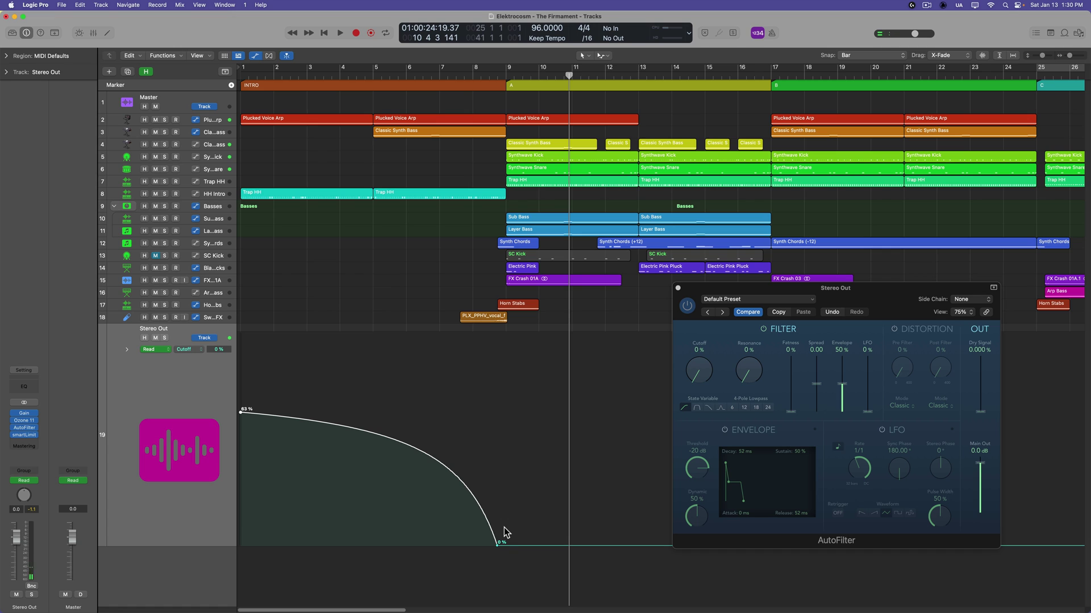
left_click_drag(505, 544, 519, 324)
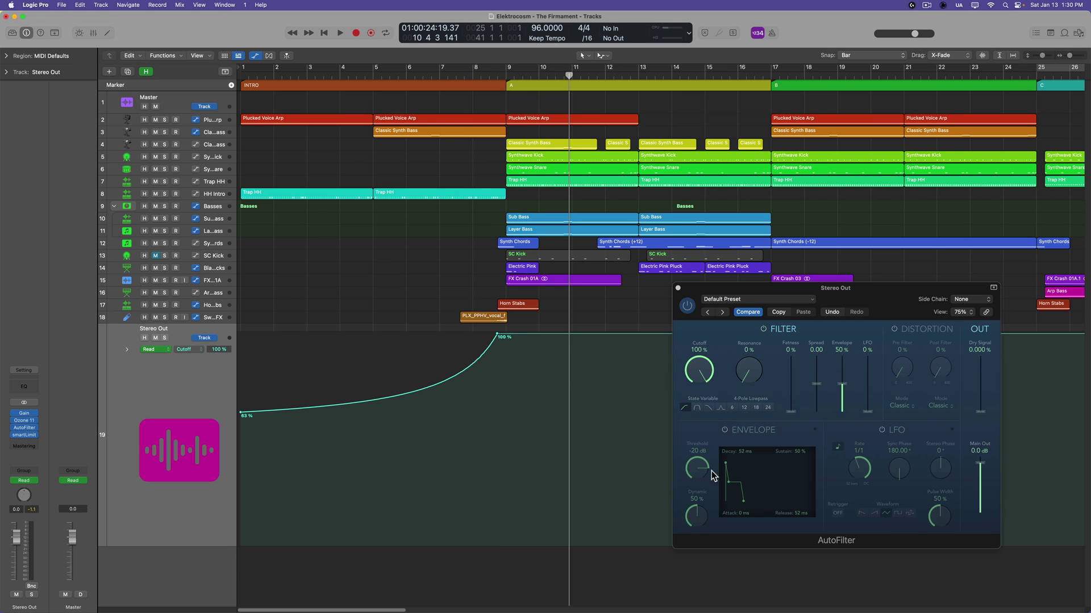
Lower the cutoff curve's start to 51% and bend it to climb slowly, then sharply, to 100%
left_click(707, 408)
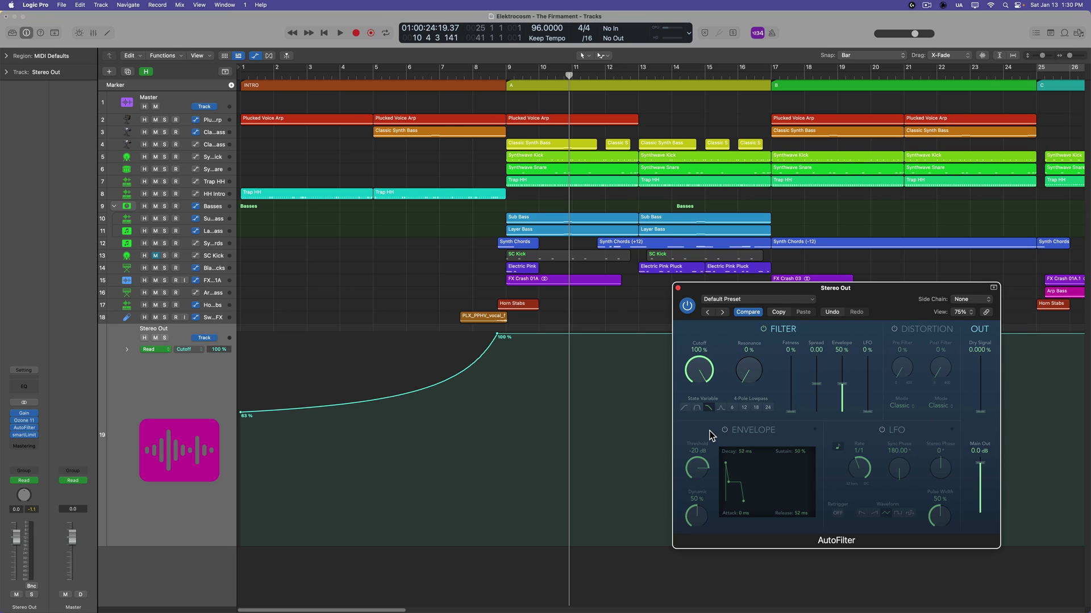
left_click_drag(243, 419, 241, 438)
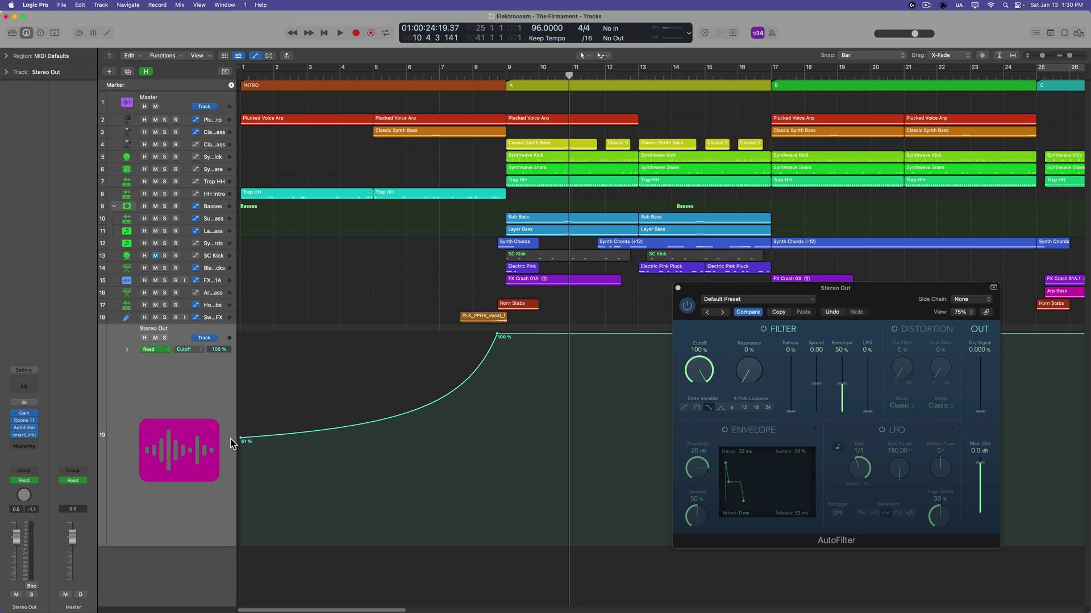
key("space")
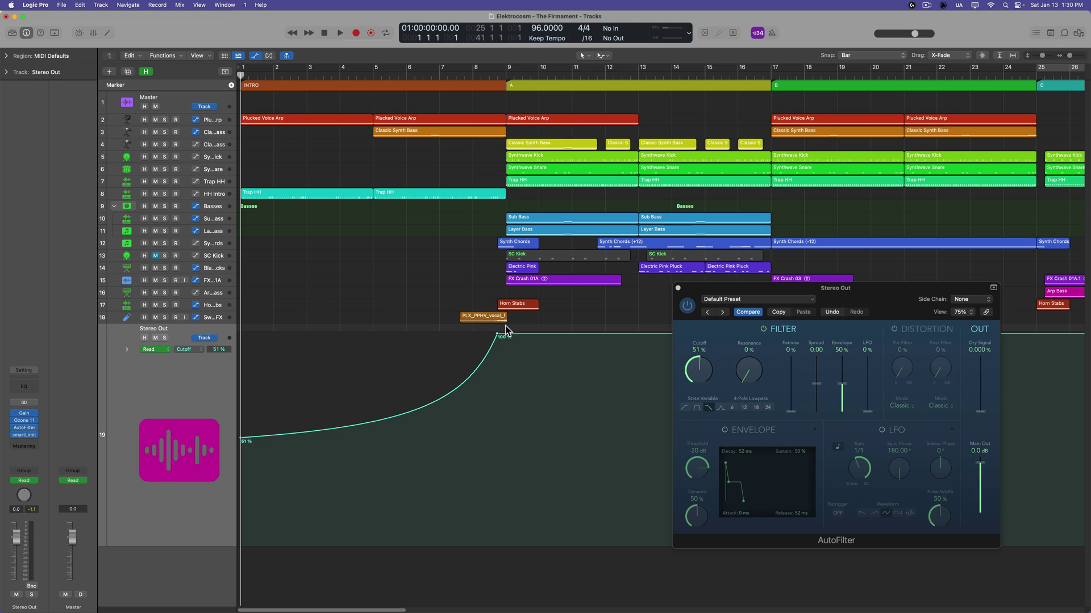
left_click_drag(402, 421, 404, 462)
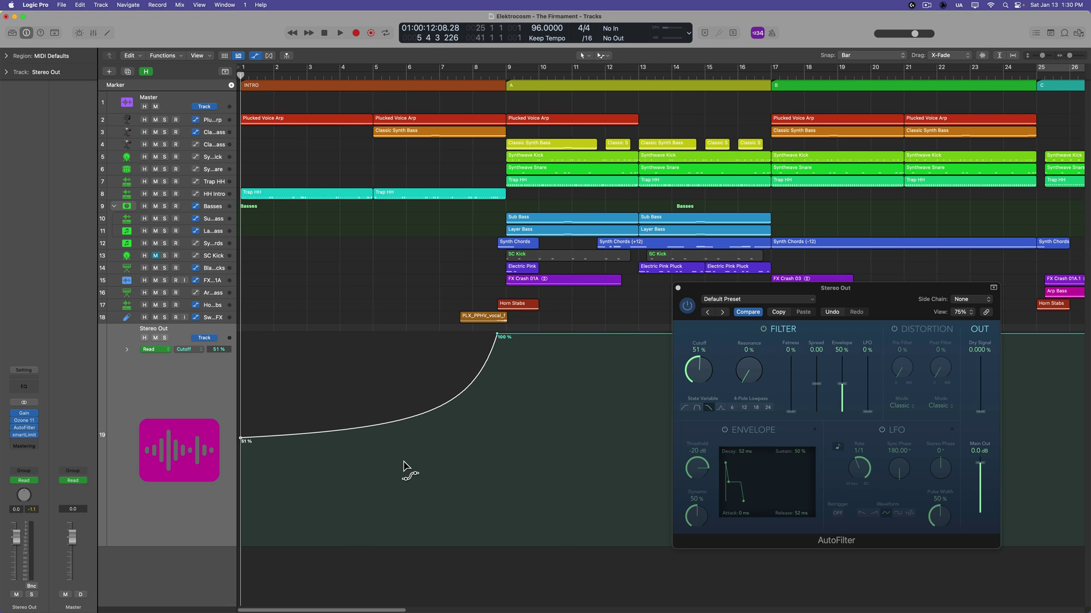
right_click(404, 465)
left_click(243, 438)
During playback, lower the cutoff curve's starting point to 44%, then stop playback
key("space")
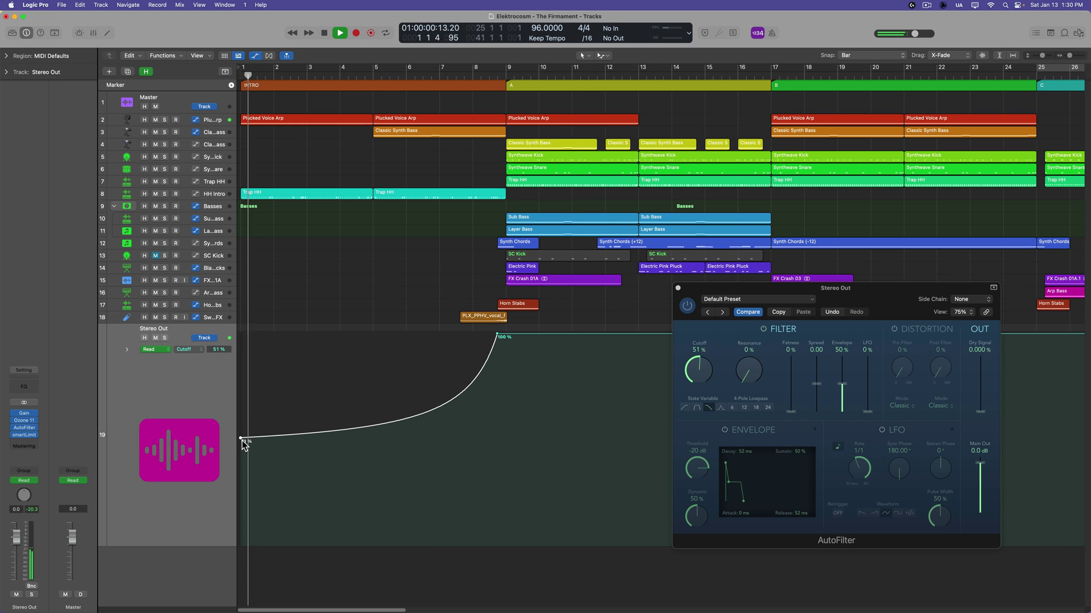
left_click_drag(240, 440, 241, 452)
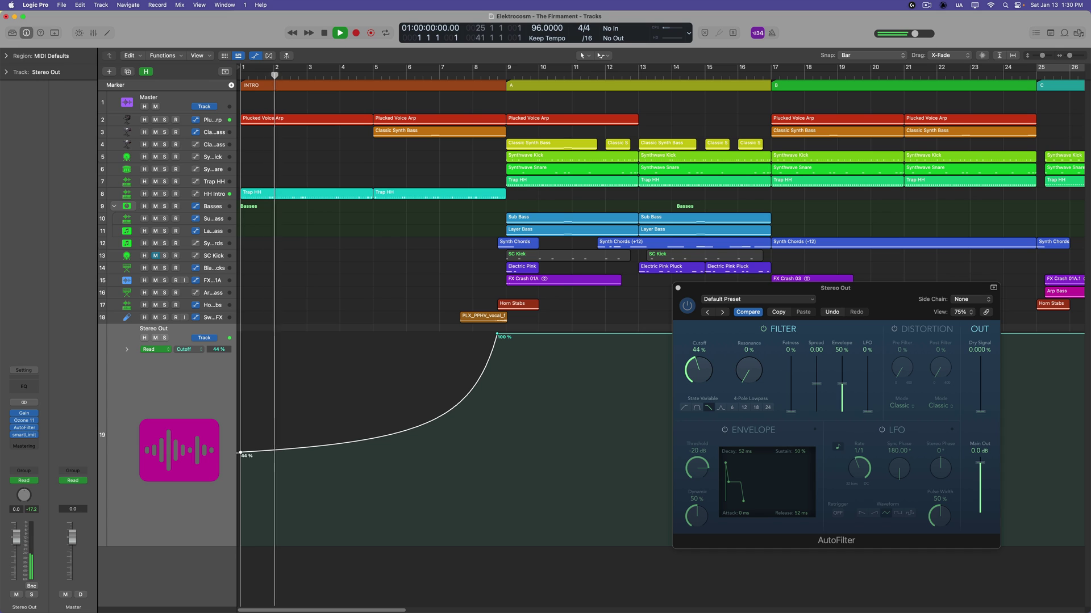
left_click(361, 586)
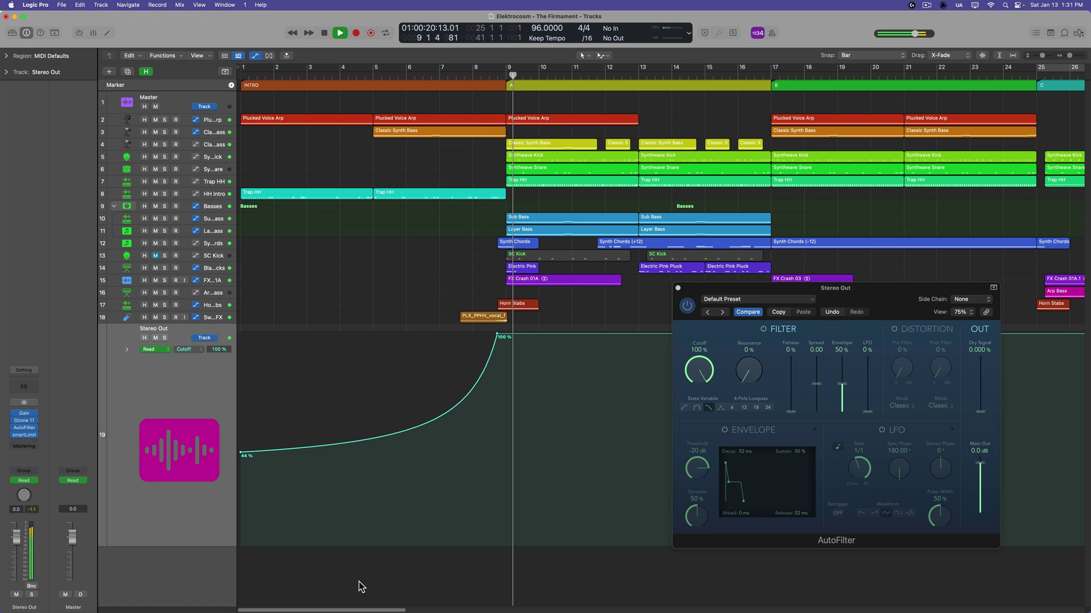
left_click_drag(760, 290, 715, 315)
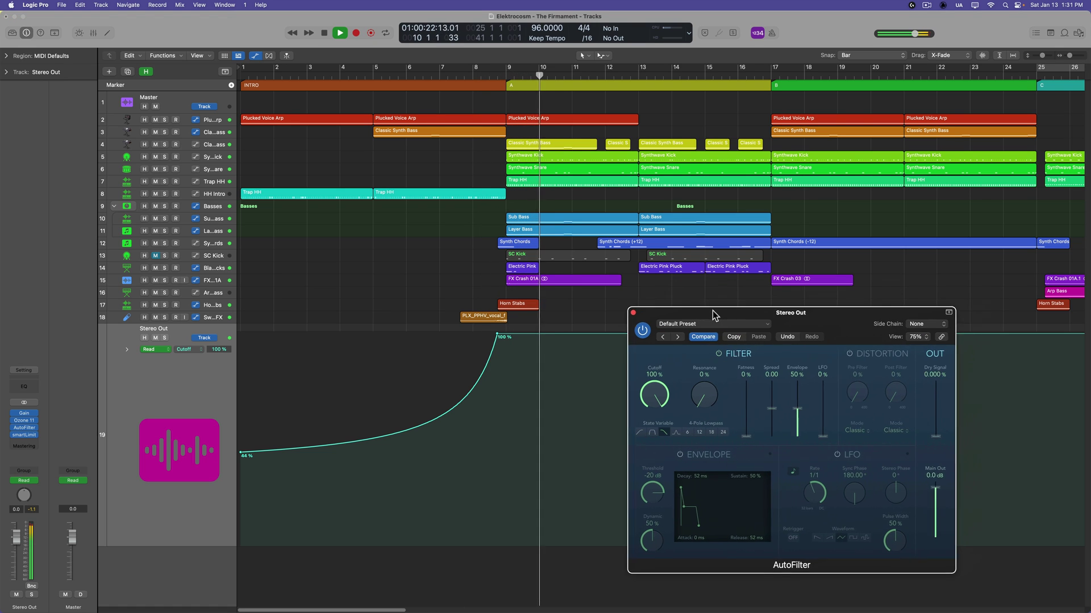
key("space")
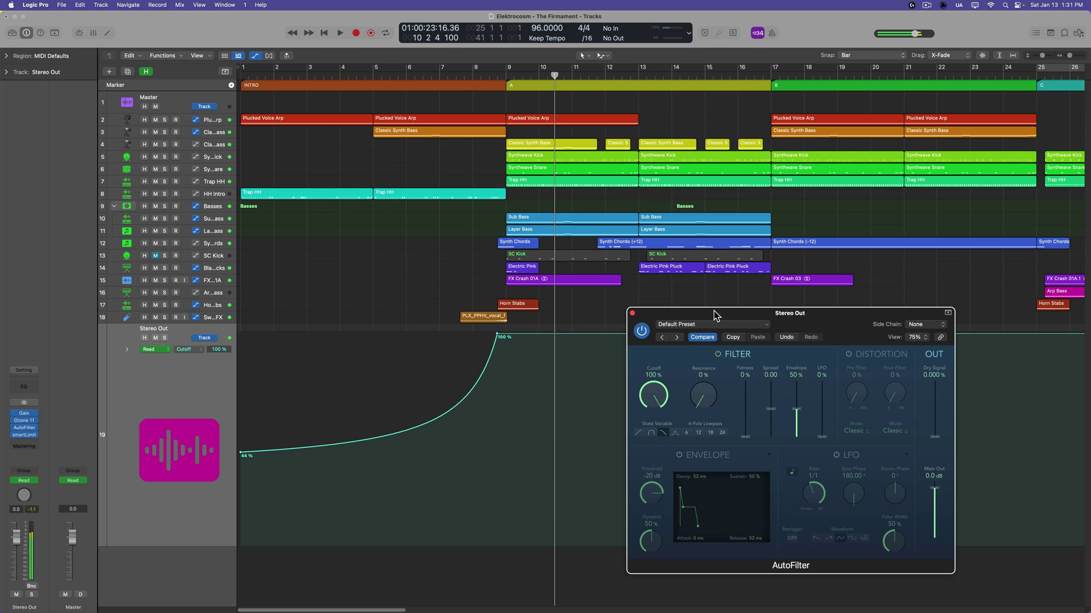
Enlarge the Master track to show its +0.0 dB volume line curving down to silence, with the AutoFilter window moved aside
key("z")
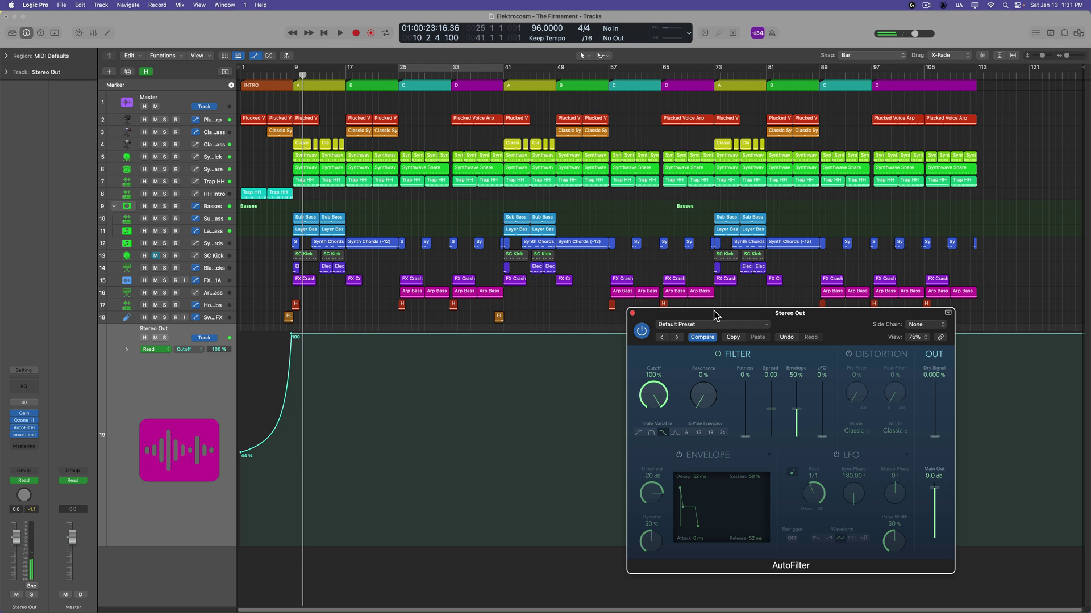
left_click_drag(714, 315, 510, 251)
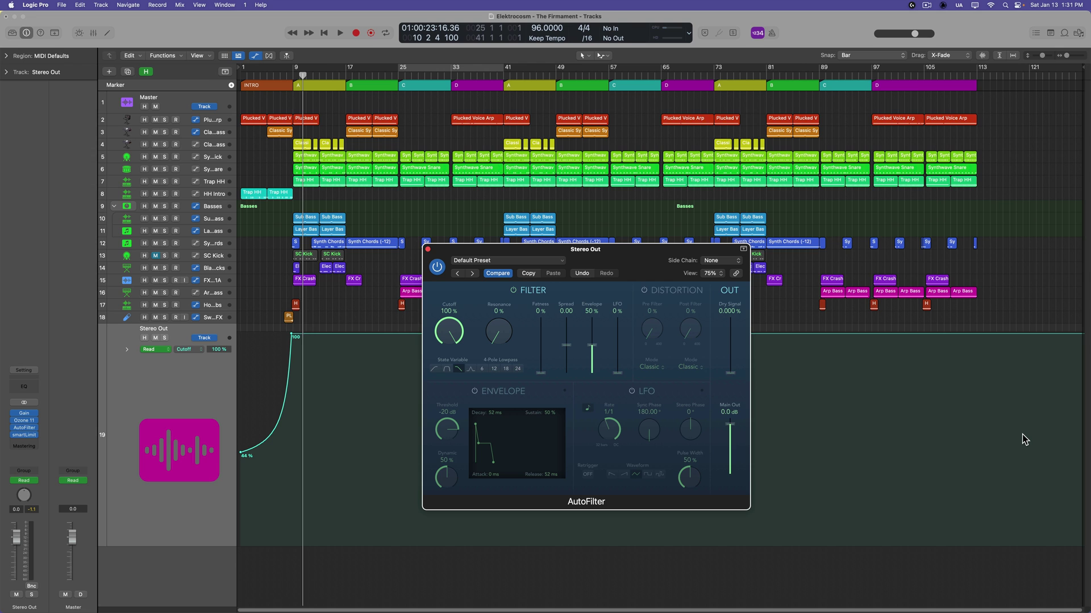
left_click(177, 107)
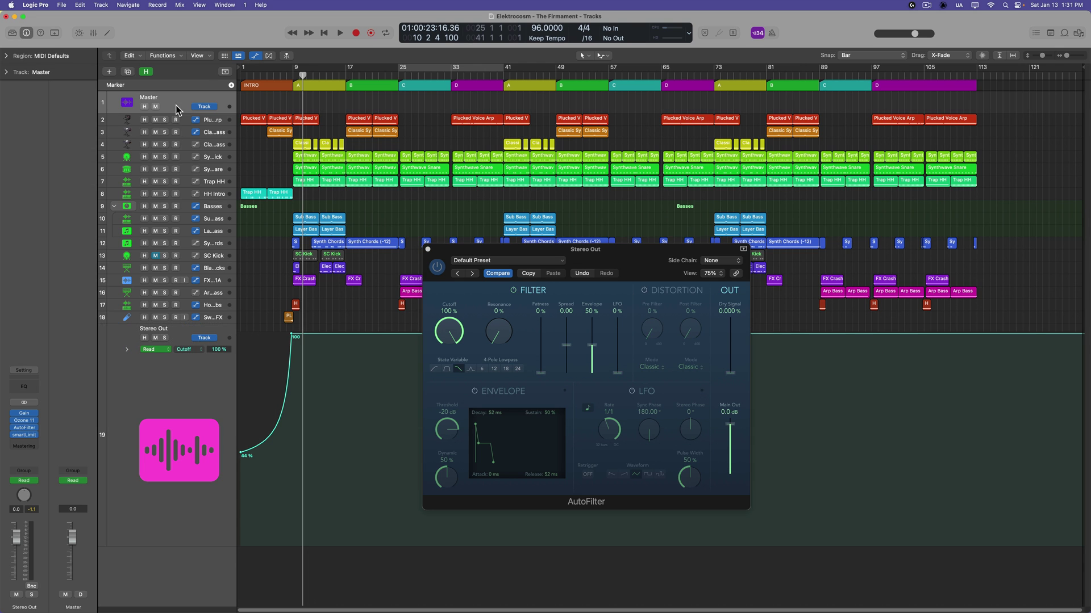
left_click_drag(177, 112, 179, 189)
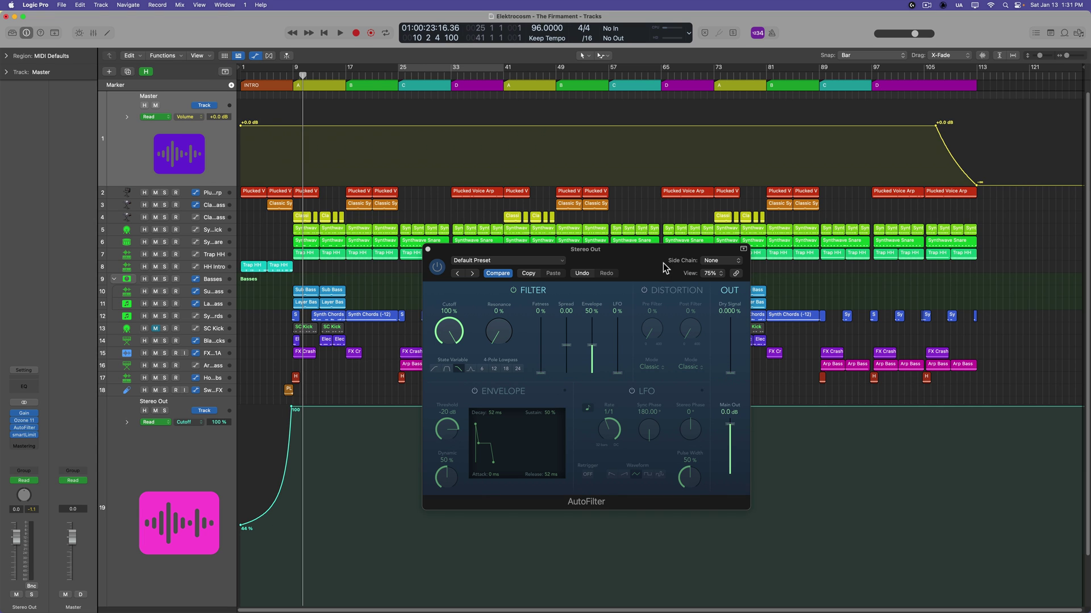
left_click_drag(670, 263, 915, 313)
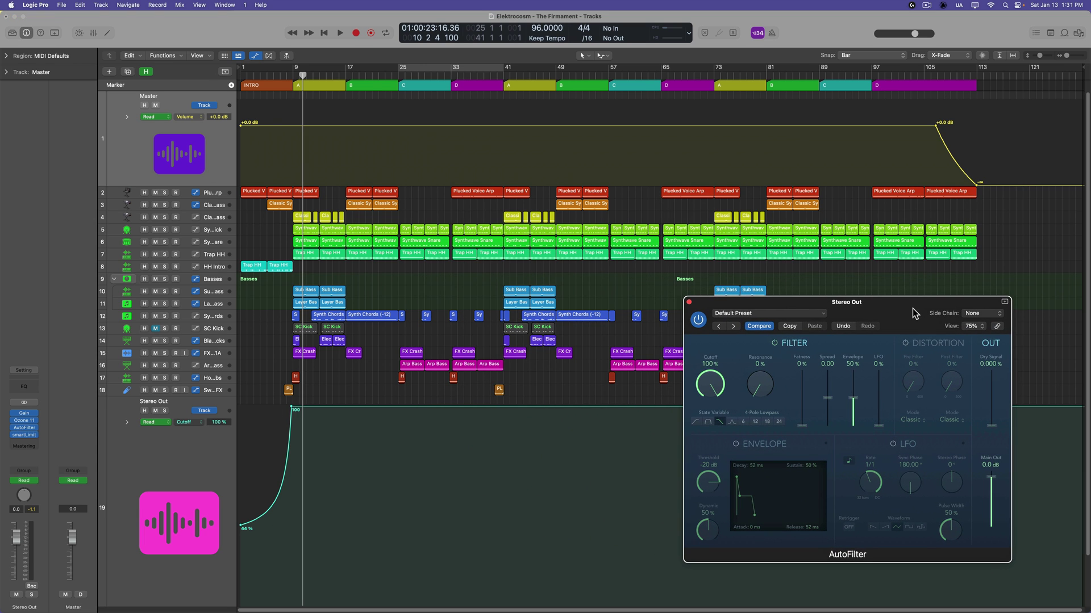